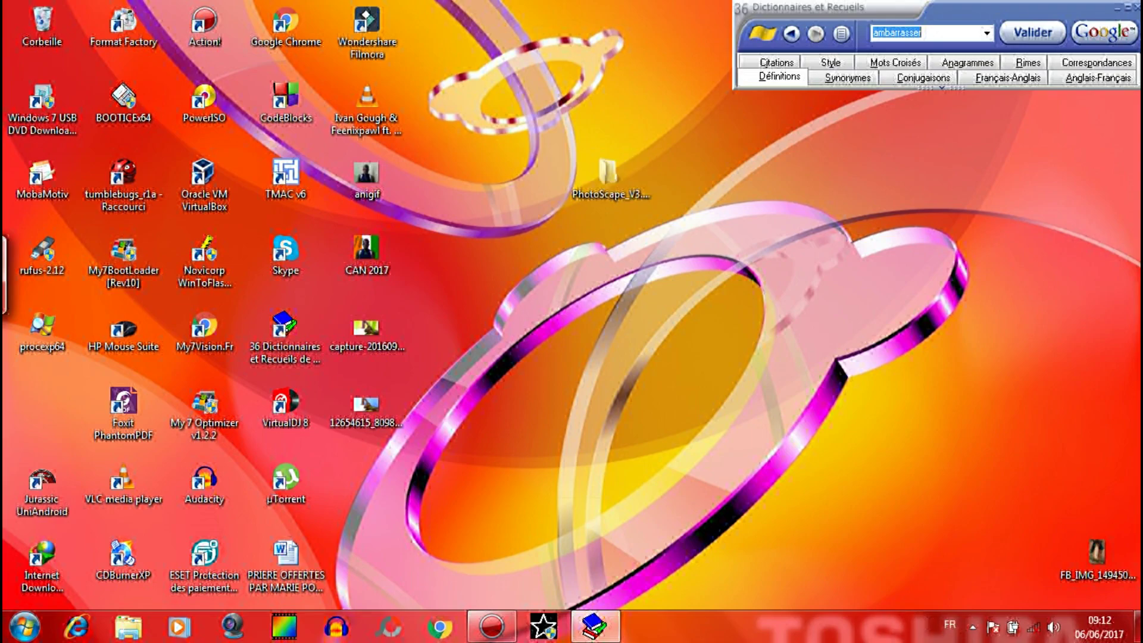
Step: Open the PhotoScape_V3.6.2 folder on the desktop and launch the PhotoScape_V3.6.2 installer in it
click(607, 175)
mouse_move(608, 176)
mouse_down()
mouse_move(557, 160)
mouse_move(539, 140)
mouse_move(565, 122)
mouse_move(619, 157)
mouse_move(608, 157)
mouse_move(657, 173)
mouse_move(592, 175)
mouse_move(607, 172)
mouse_up()
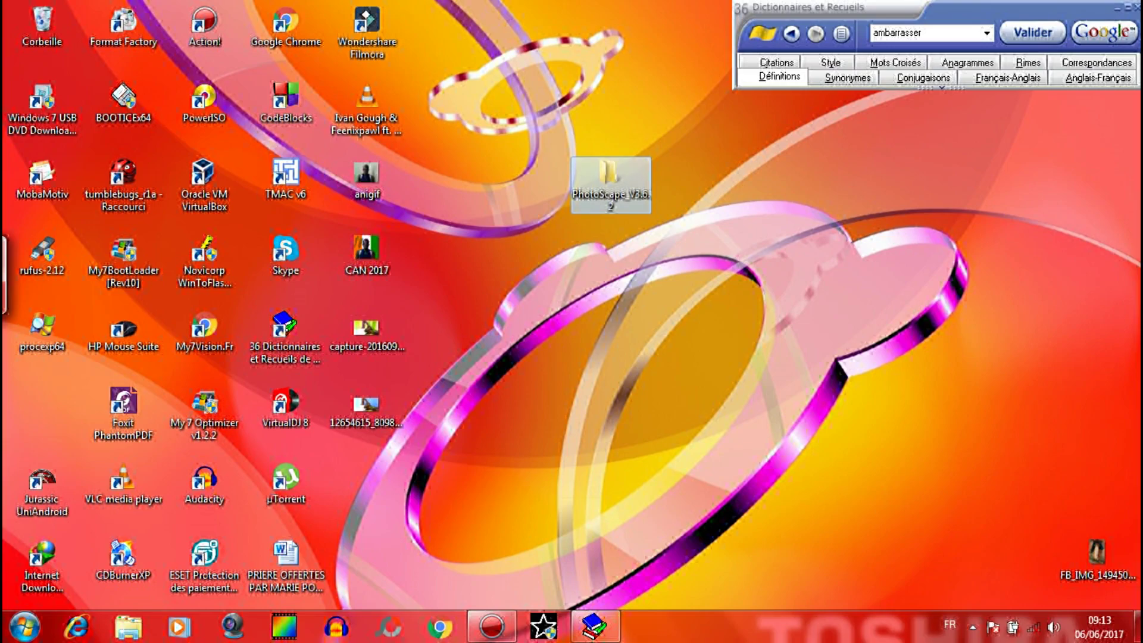
drag(607, 172, 607, 97)
double_click(608, 101)
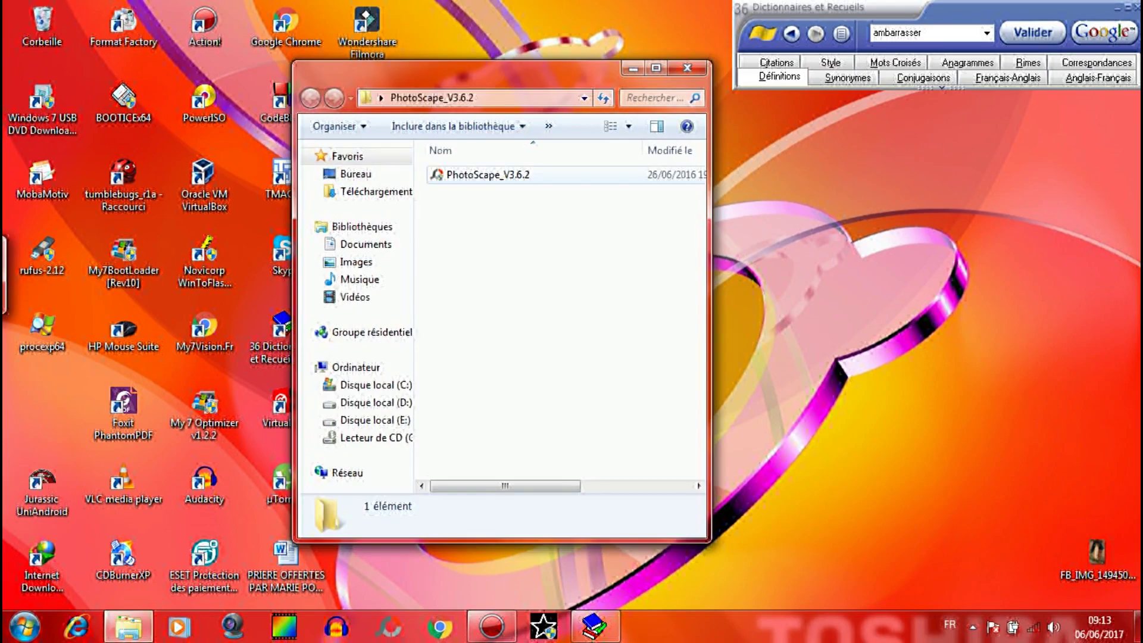
drag(512, 80, 316, 41)
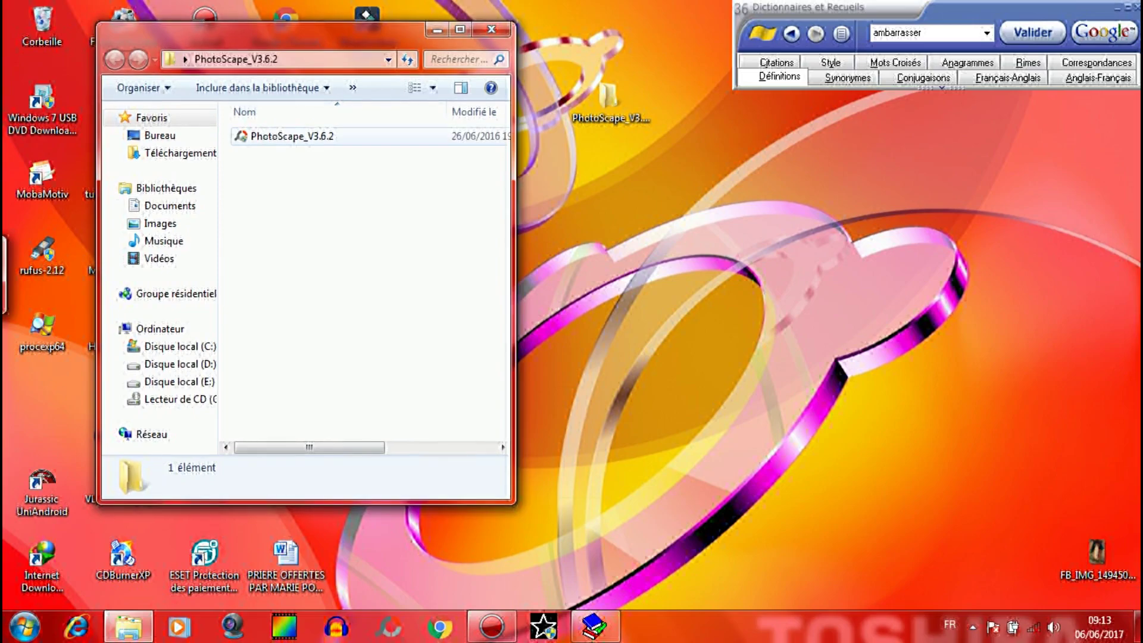
double_click(285, 136)
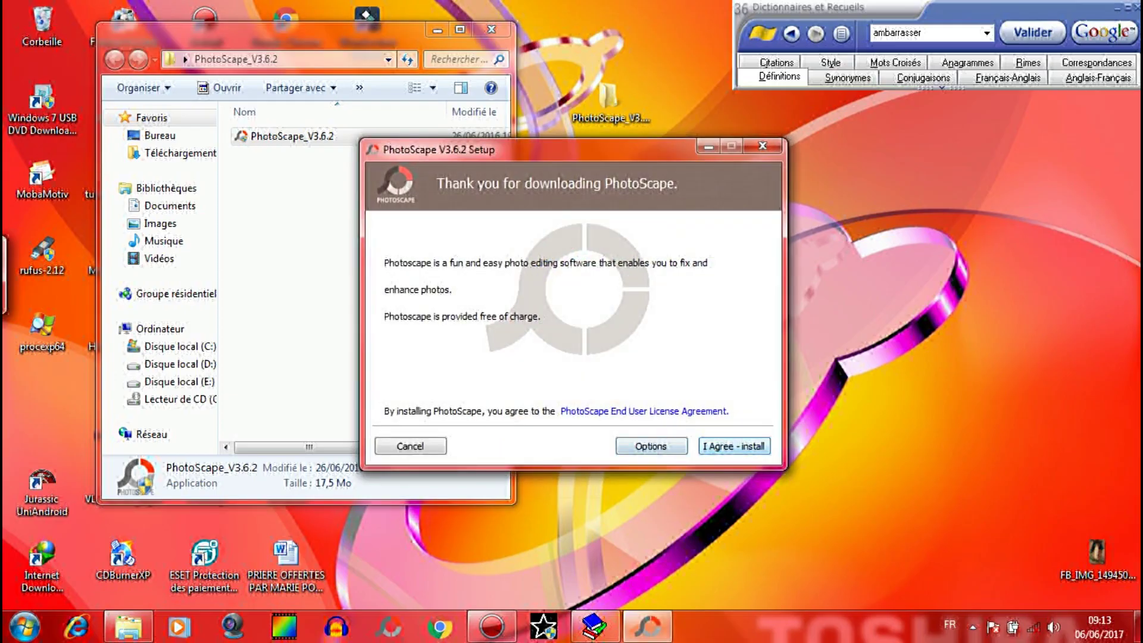
Step: Install PhotoScape V3.6.2 with the default options, close its folder window and finish setup without running the program
key(Return)
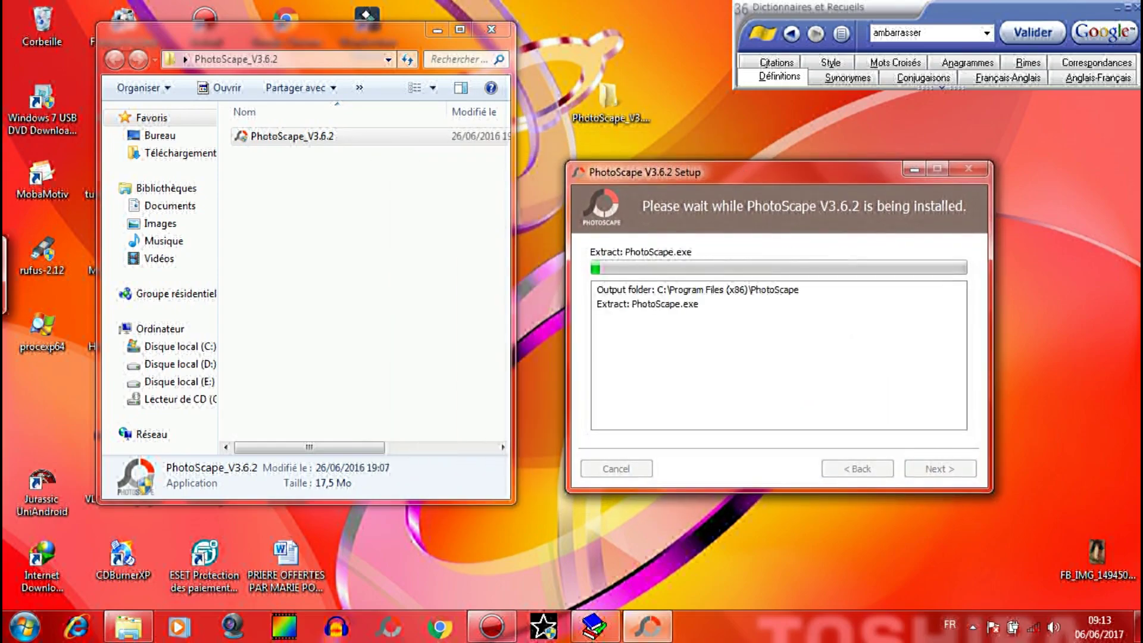
key(alt+F4)
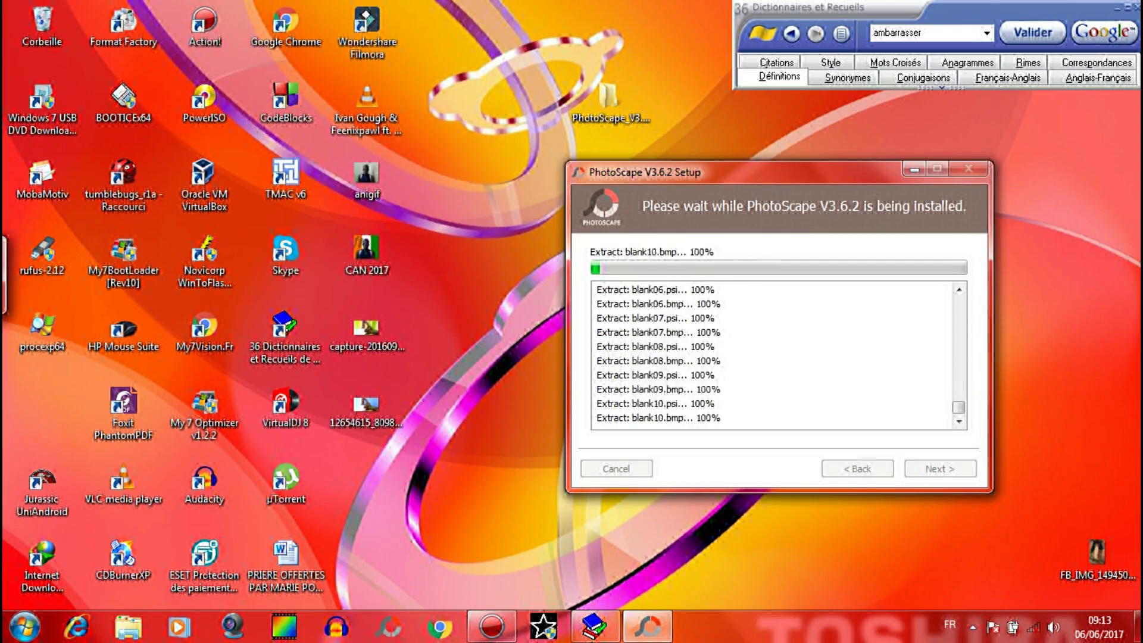
drag(791, 178, 763, 172)
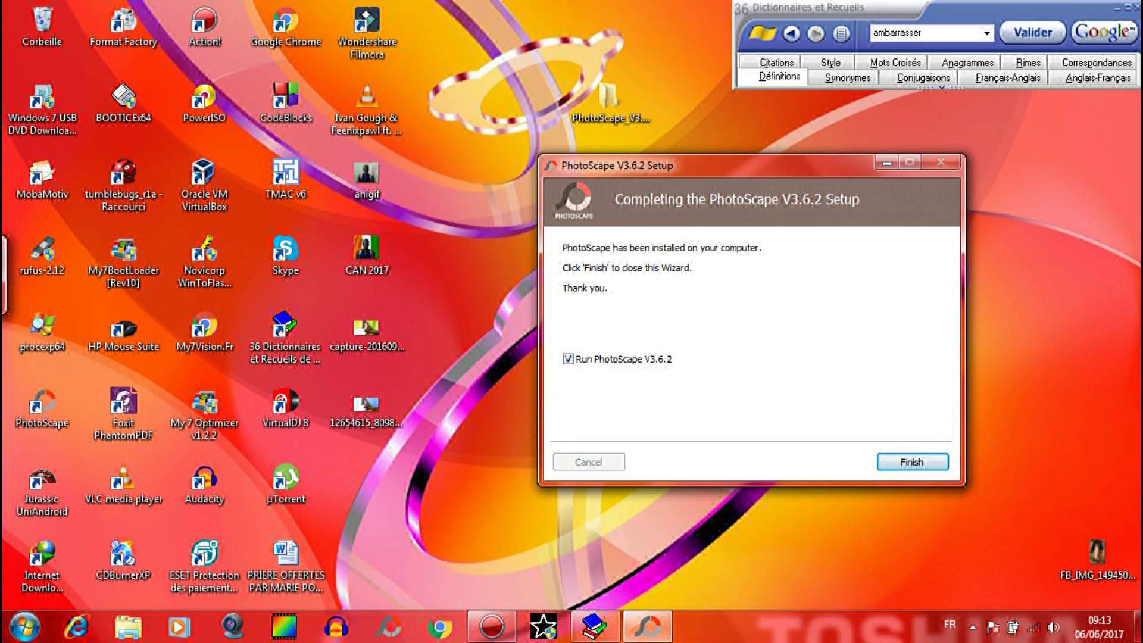
click(568, 358)
key(Return)
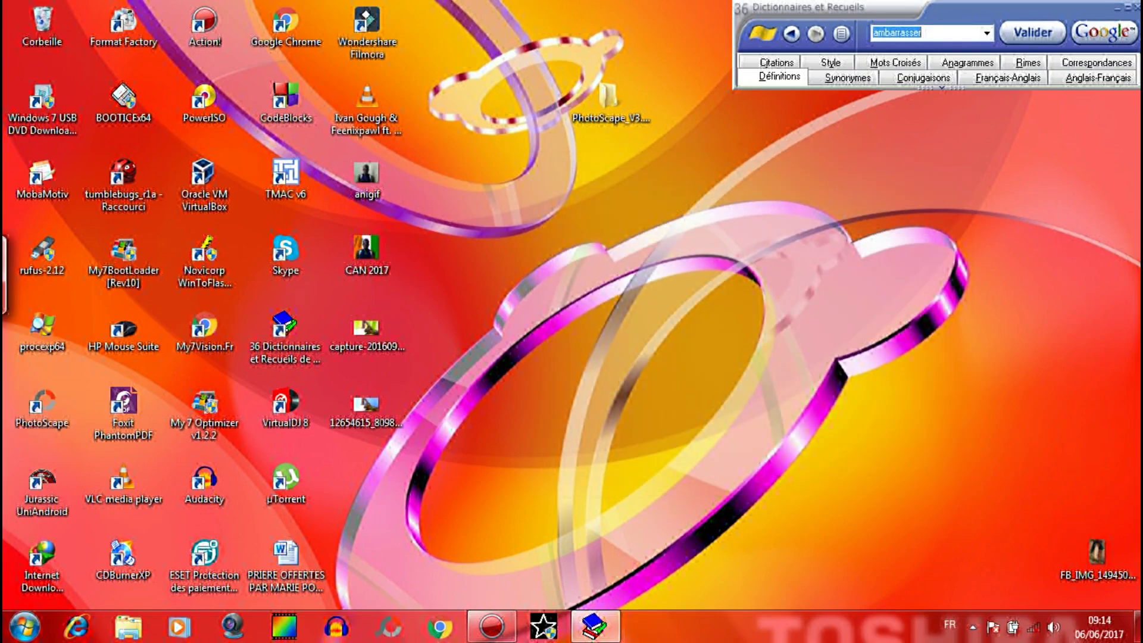
Step: Close the browser window from the installer, start PhotoScape from the desktop and maximize its window
double_click(42, 408)
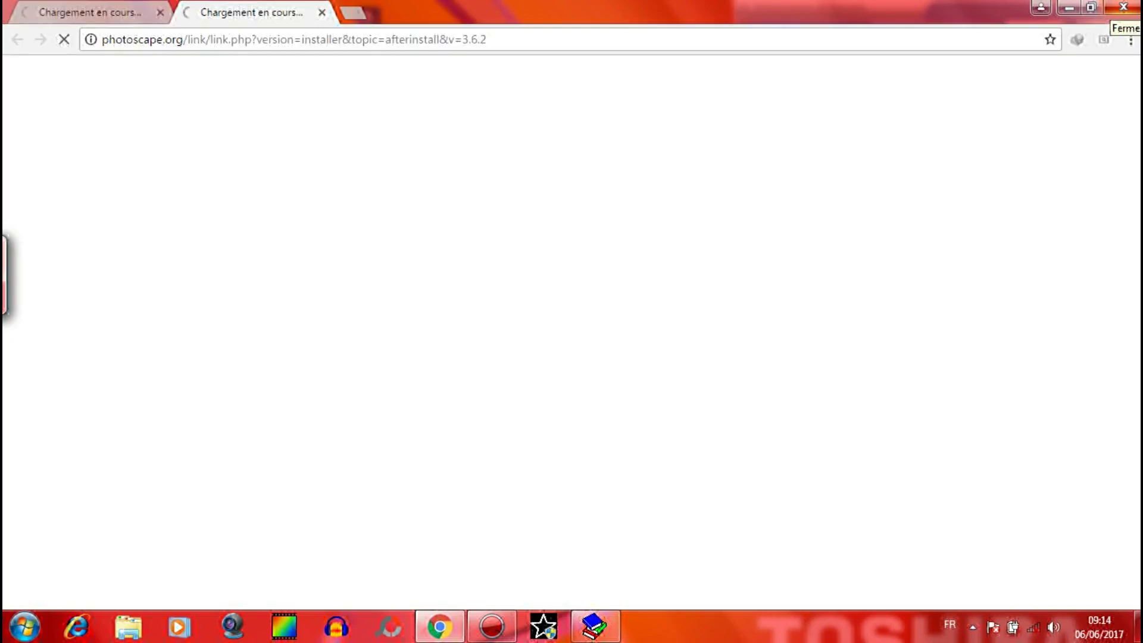
click(1123, 8)
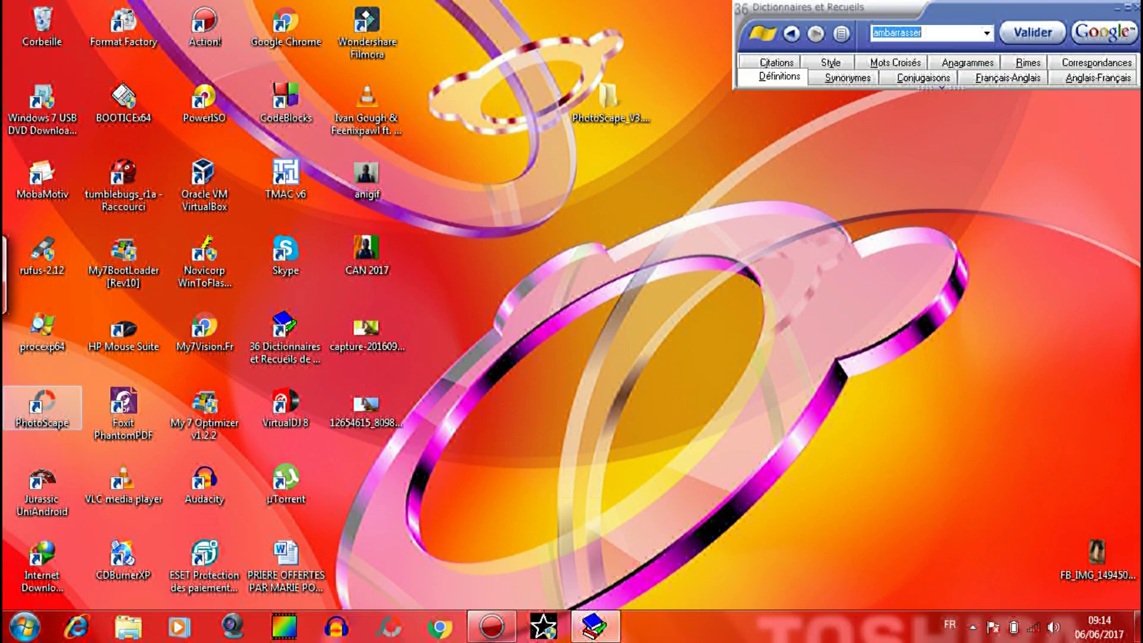
click(42, 405)
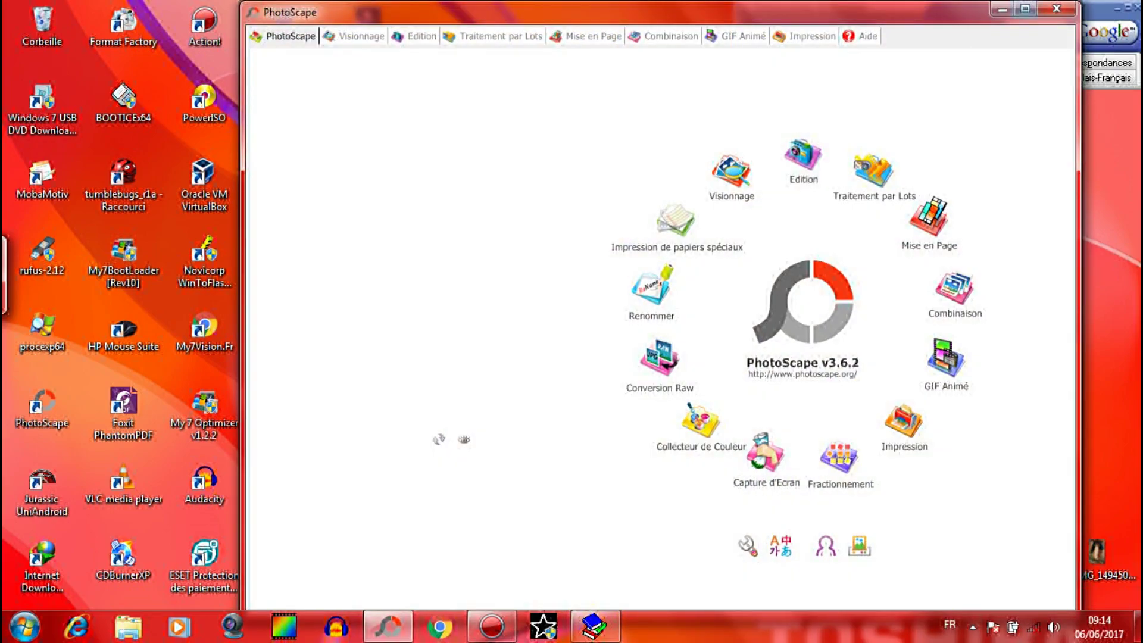
click(1024, 9)
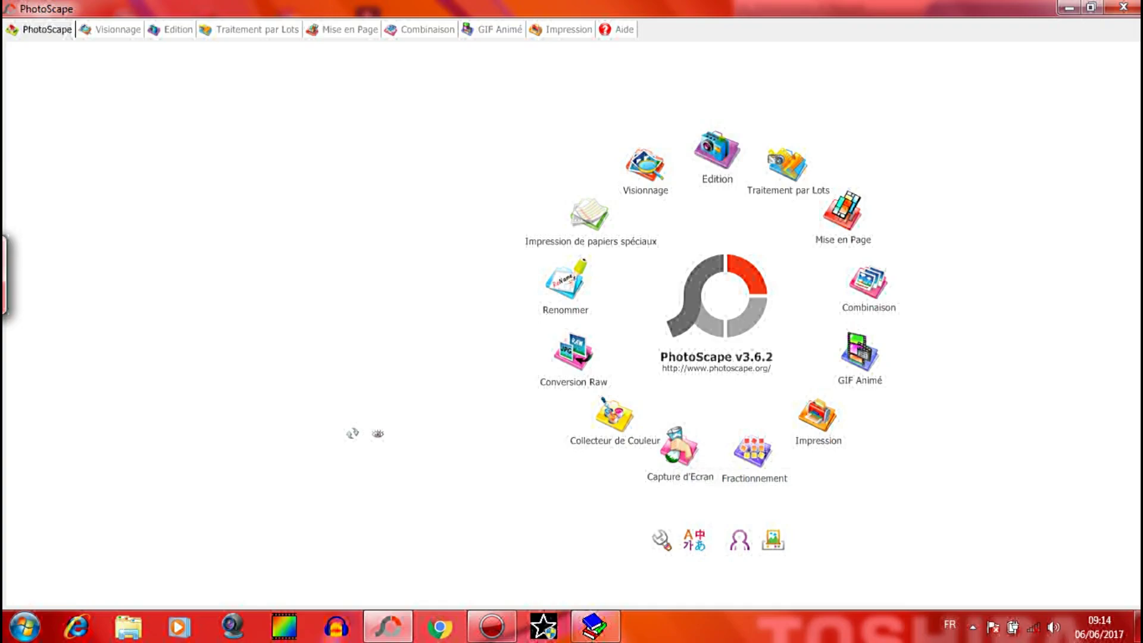
Step: Capture a zone of about 329 x 653 pixels over the desktop icons into the editor and close PhotoScape
click(679, 448)
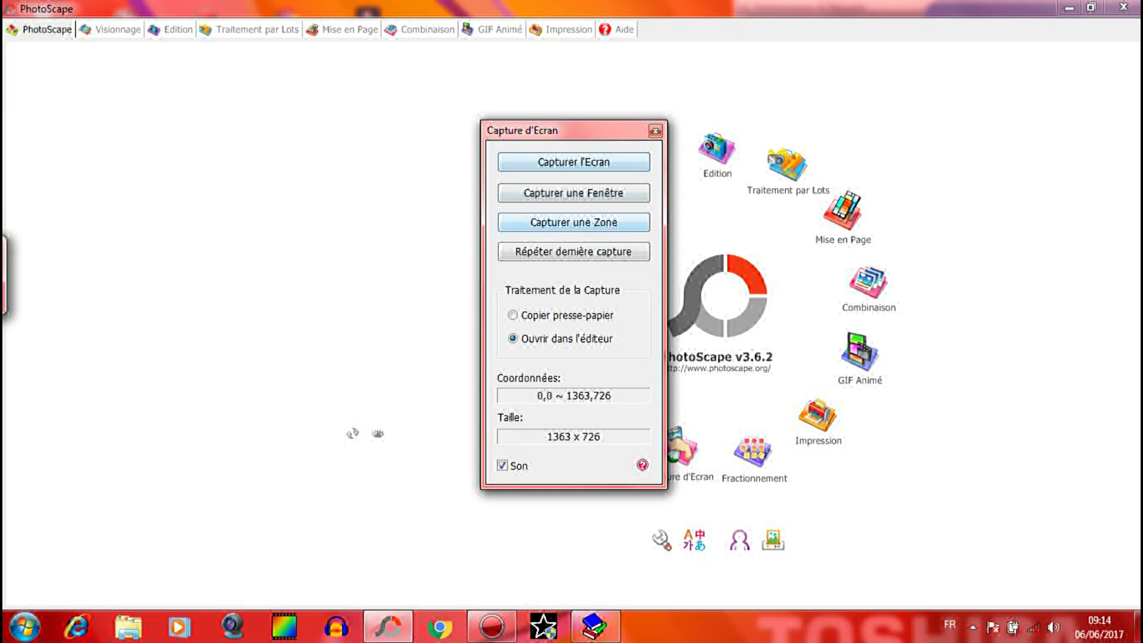
click(573, 222)
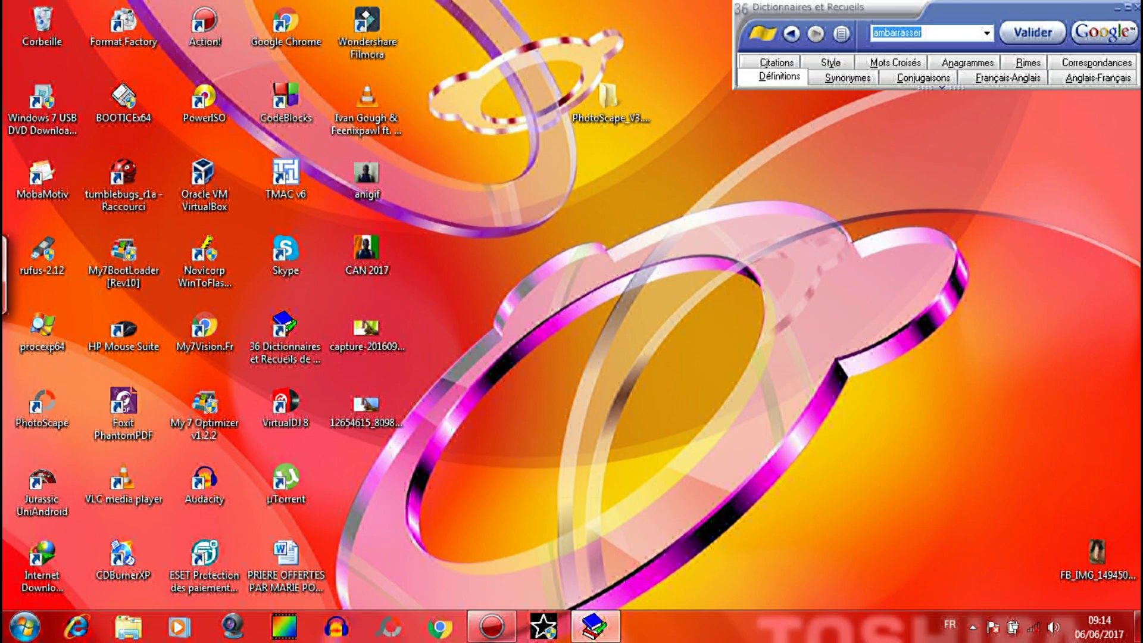
drag(287, 50, 196, 39)
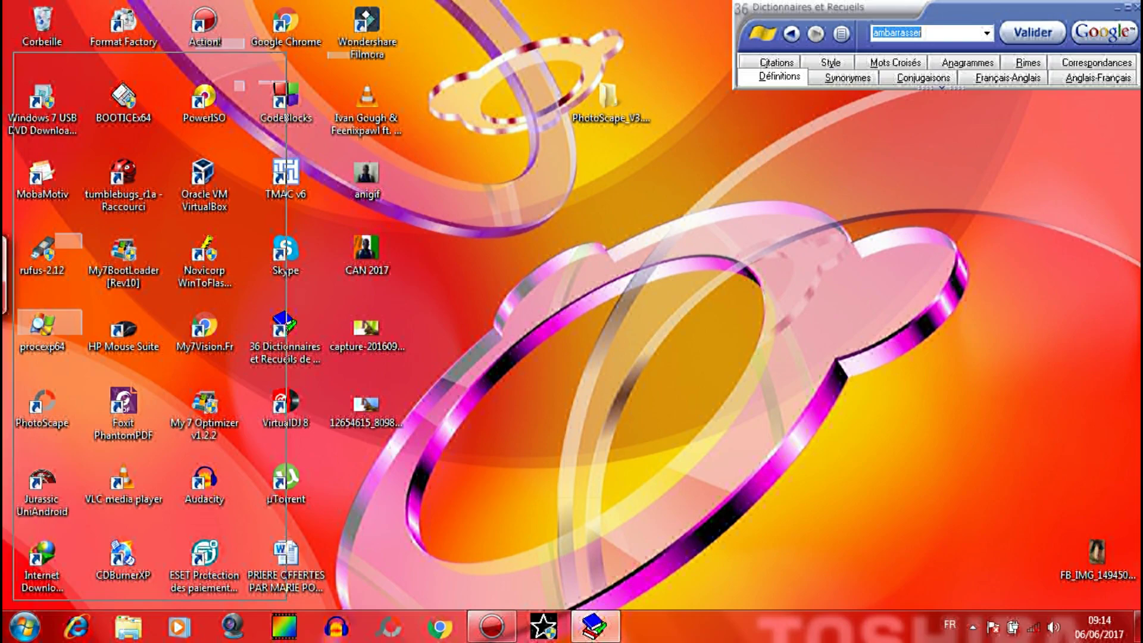
click(13, 599)
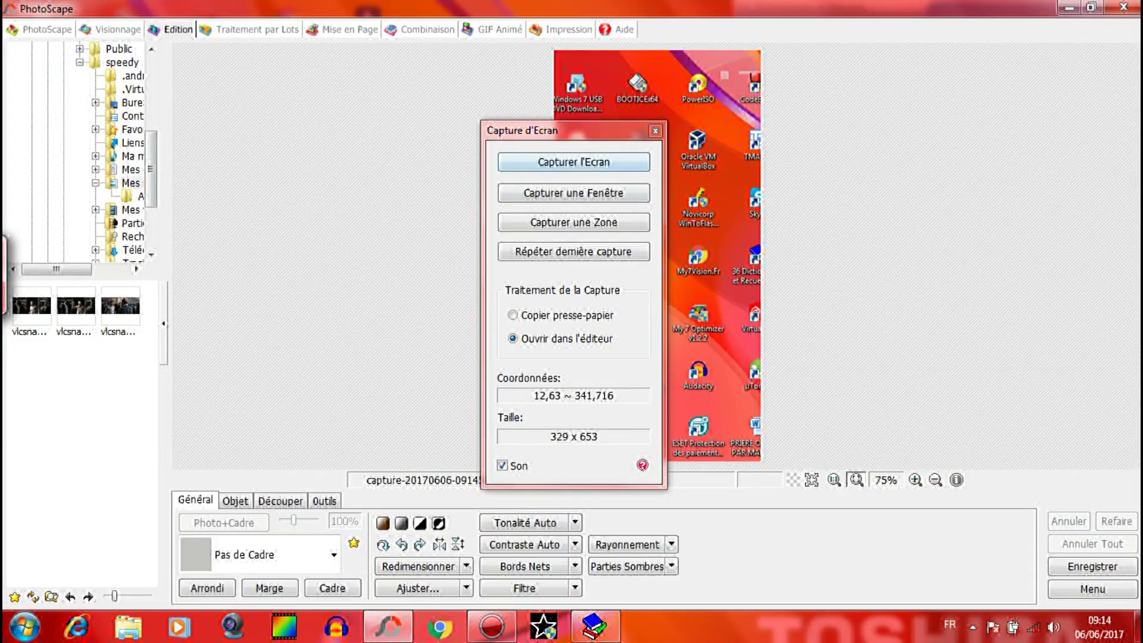
drag(590, 131, 434, 138)
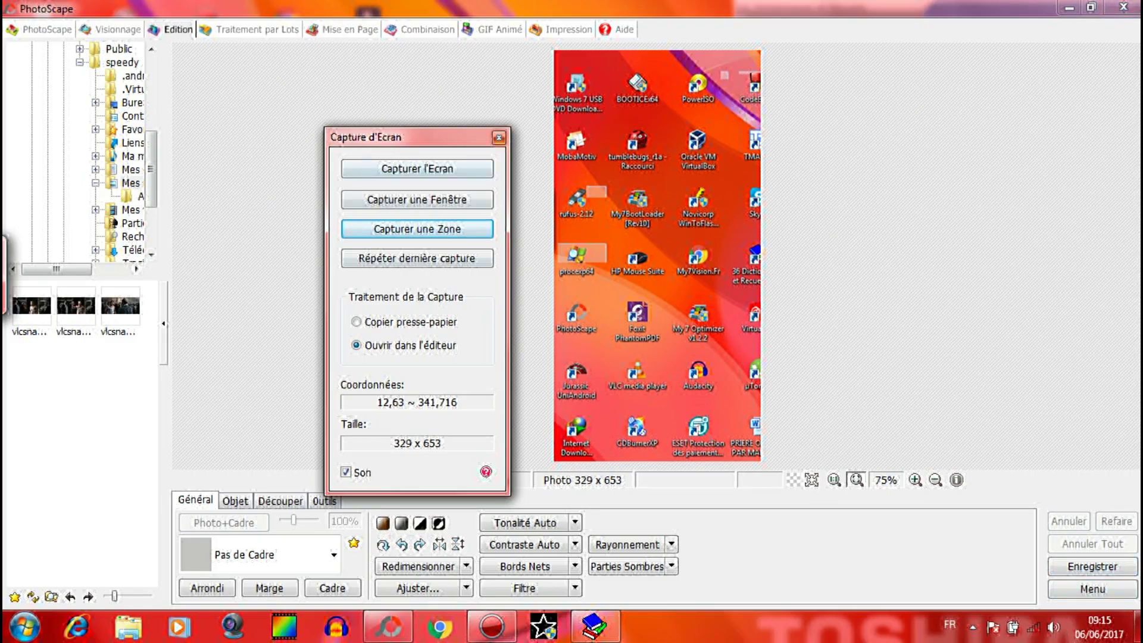
click(499, 137)
click(1123, 7)
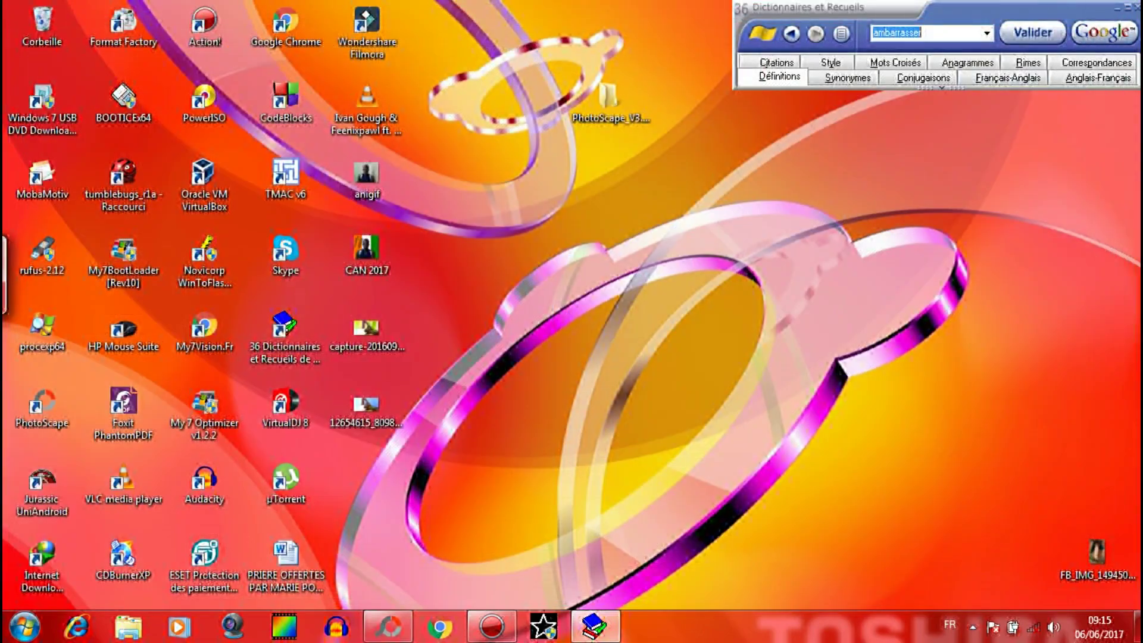
Step: Reopen PhotoScape in the GIF Animé module and browse to the Bureau folder for photos to add
click(42, 407)
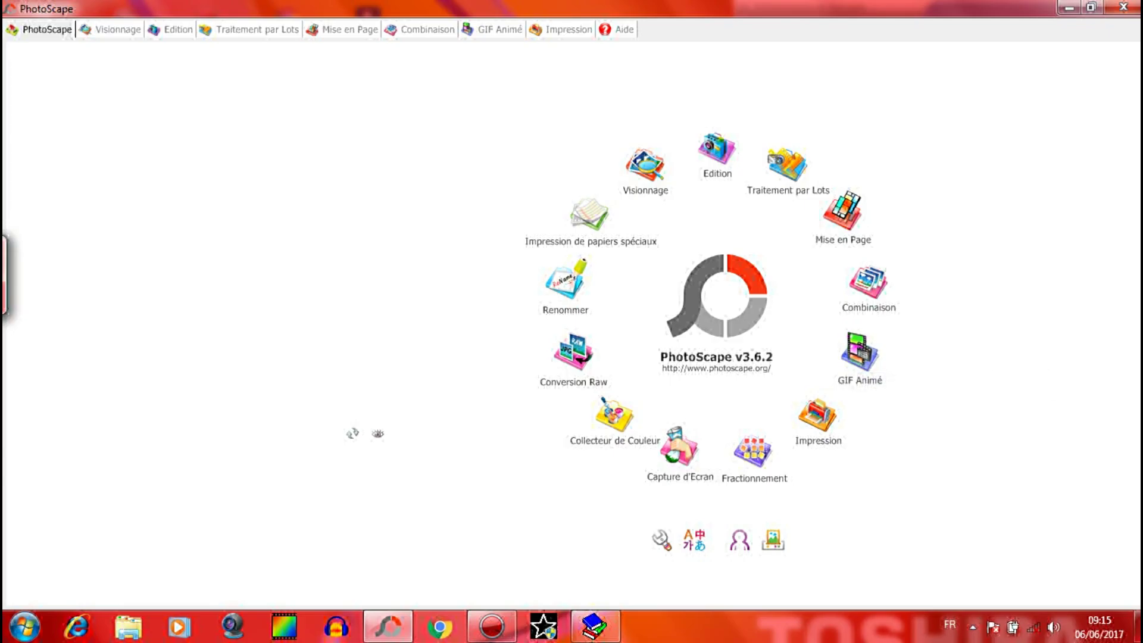
click(858, 353)
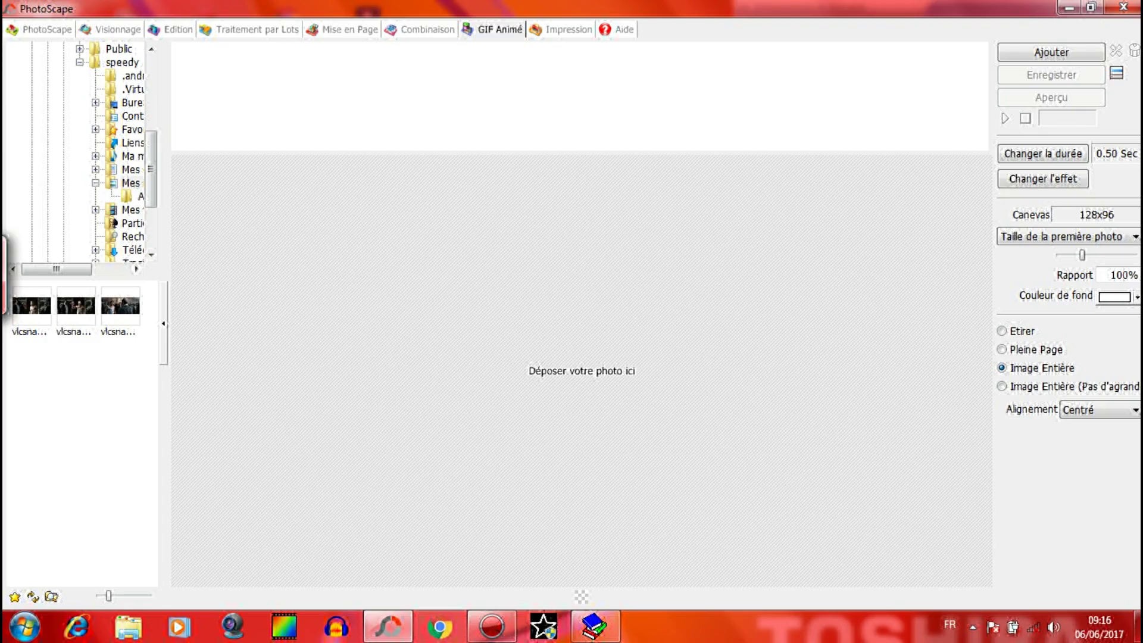
click(1050, 51)
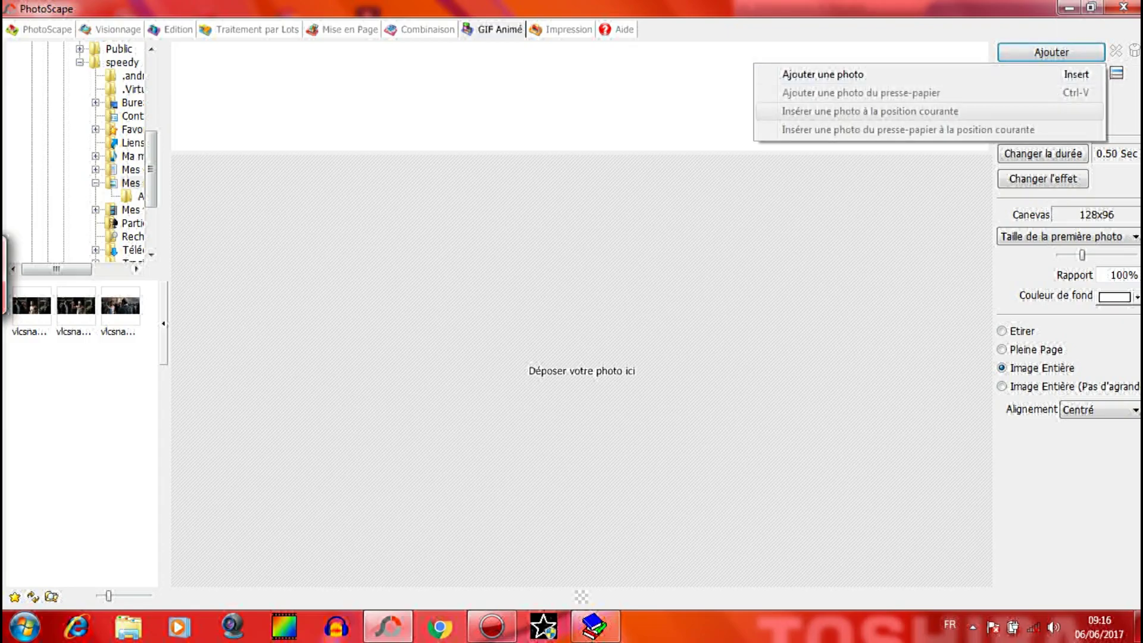
click(821, 73)
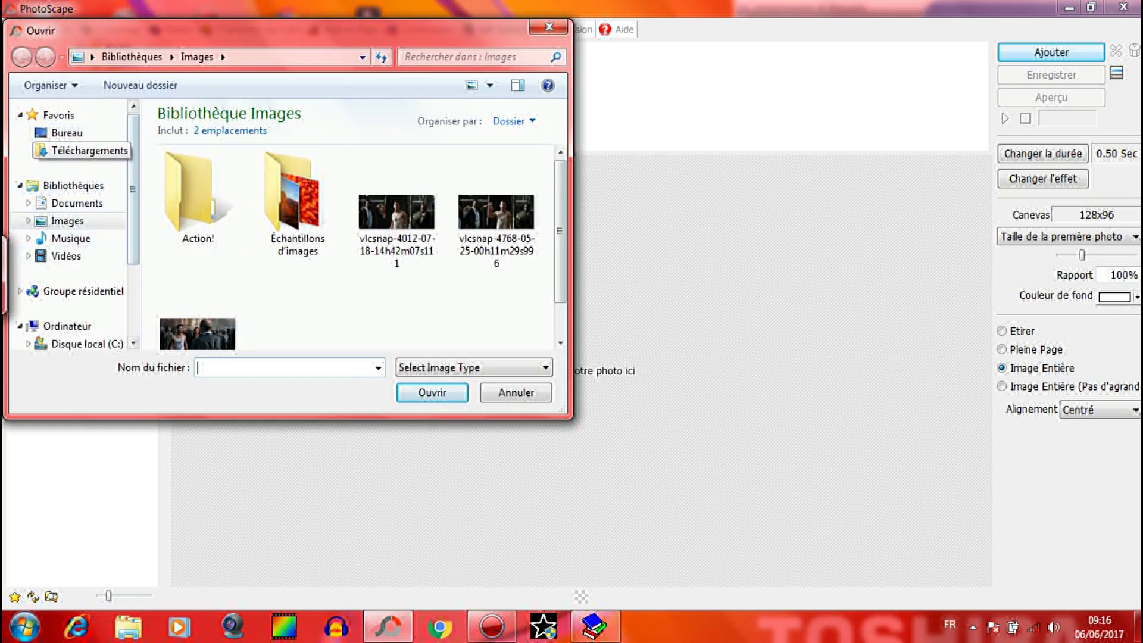
click(67, 132)
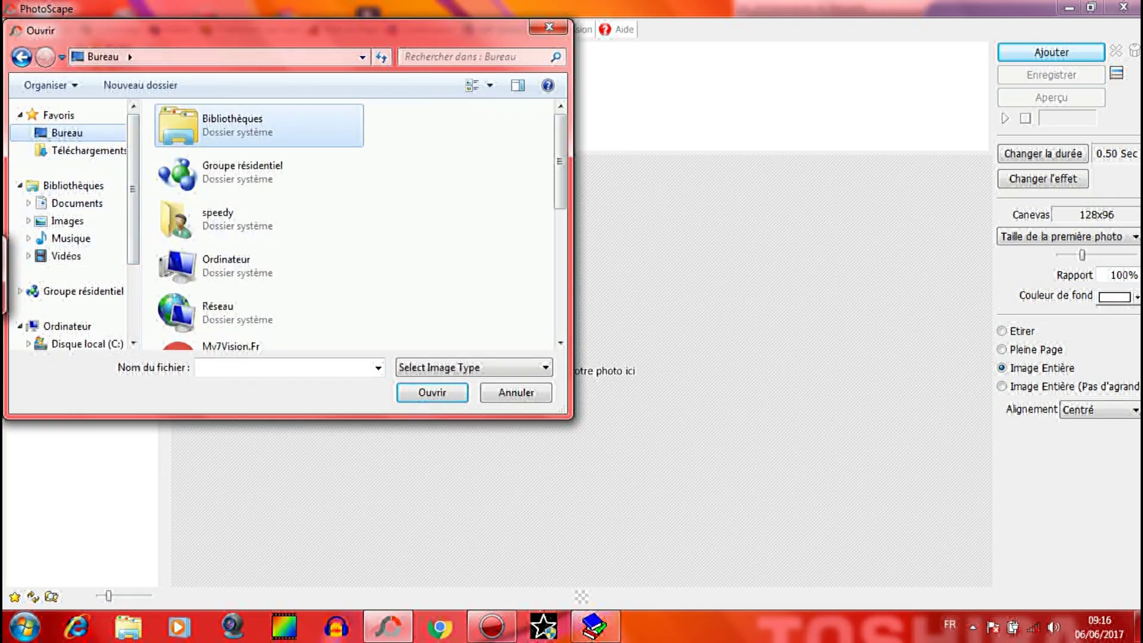
scroll(71, 226, down, 2)
scroll(357, 226, down, 3)
scroll(357, 226, down, 2)
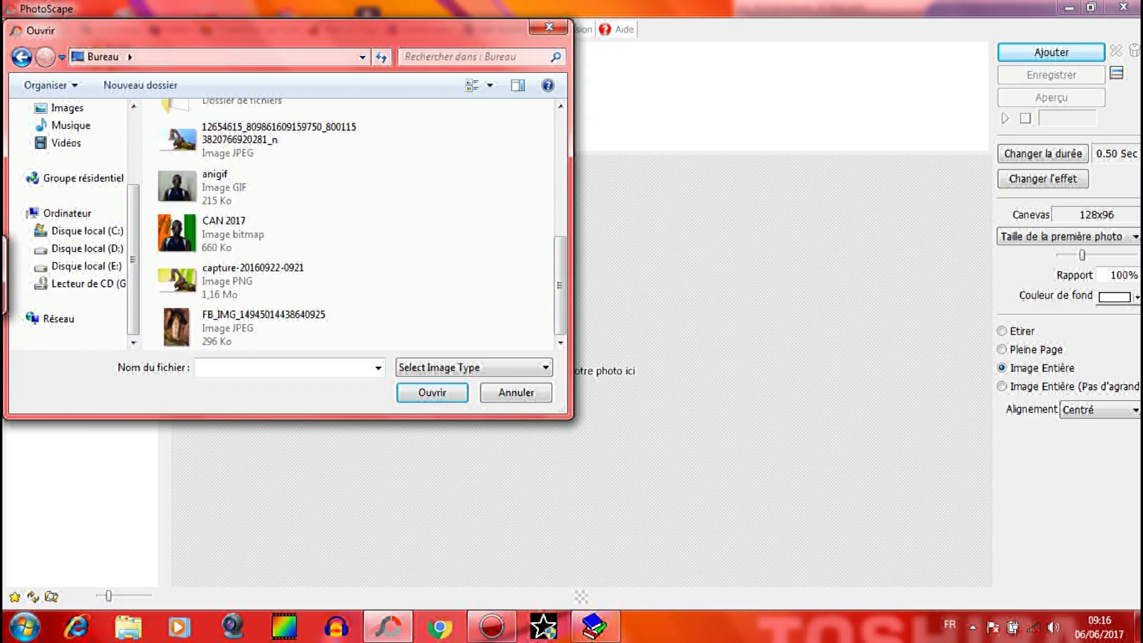
scroll(357, 226, up, 1)
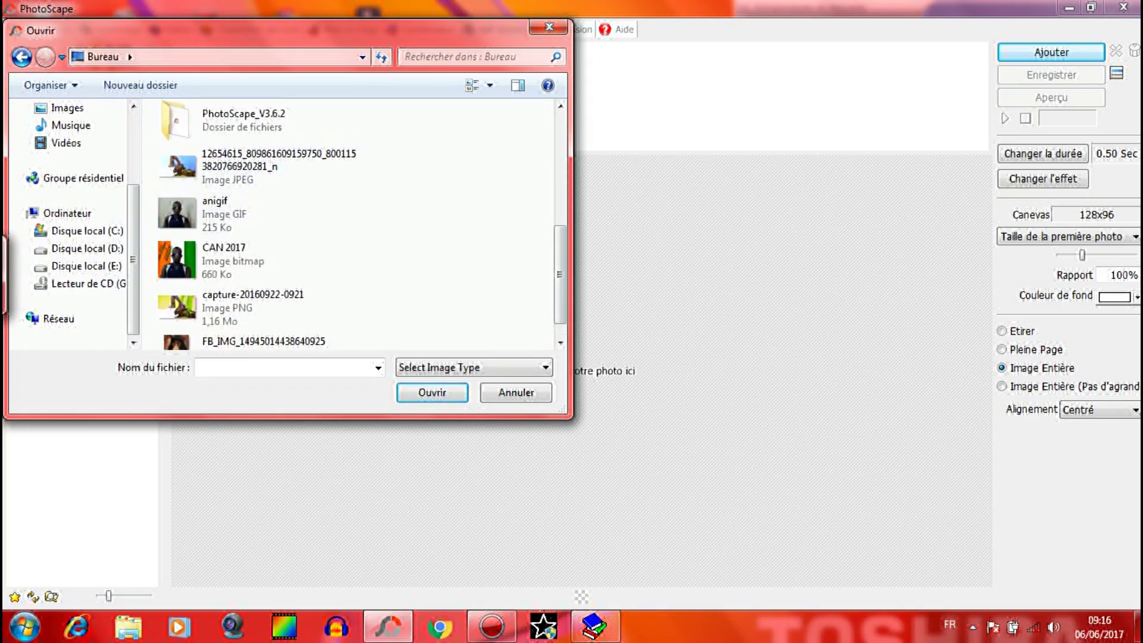
click(253, 307)
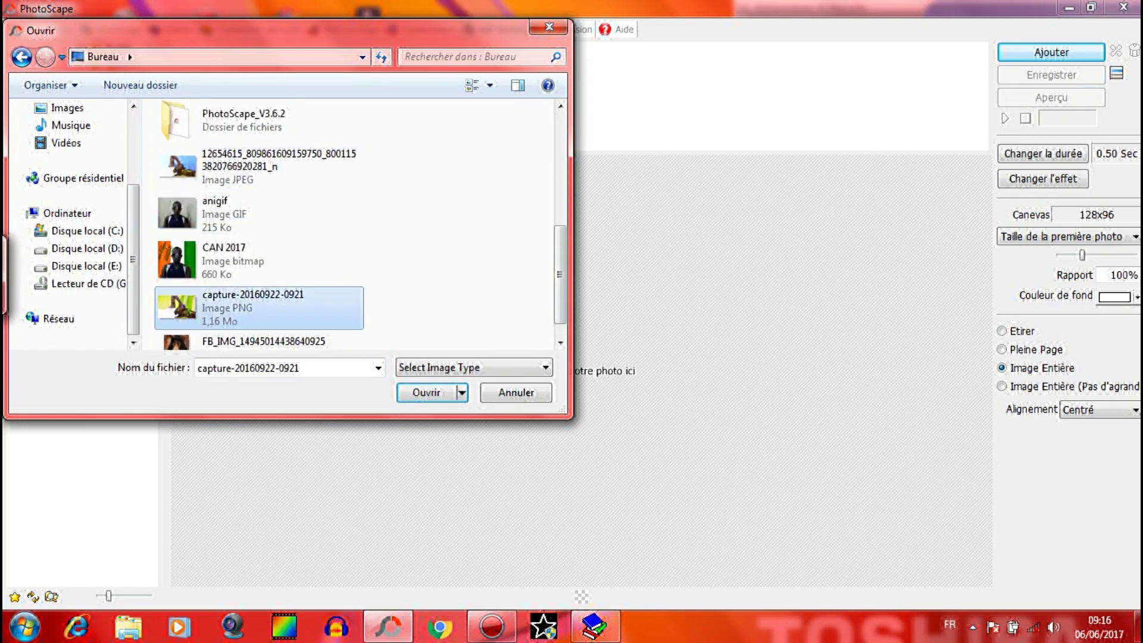
ctrl+click(259, 166)
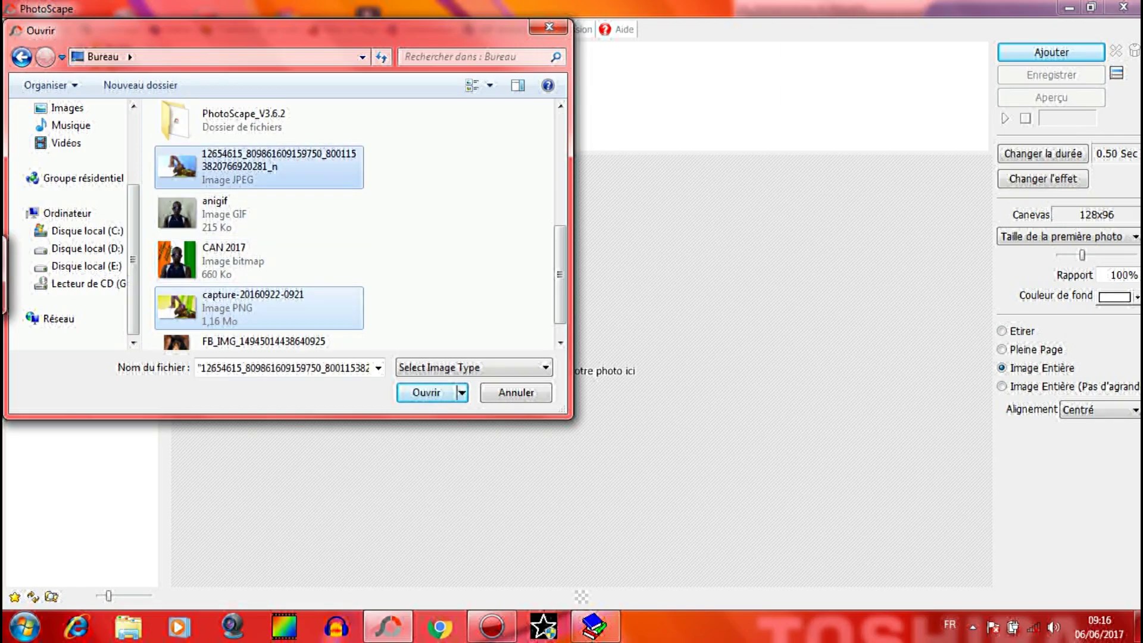
ctrl+click(258, 260)
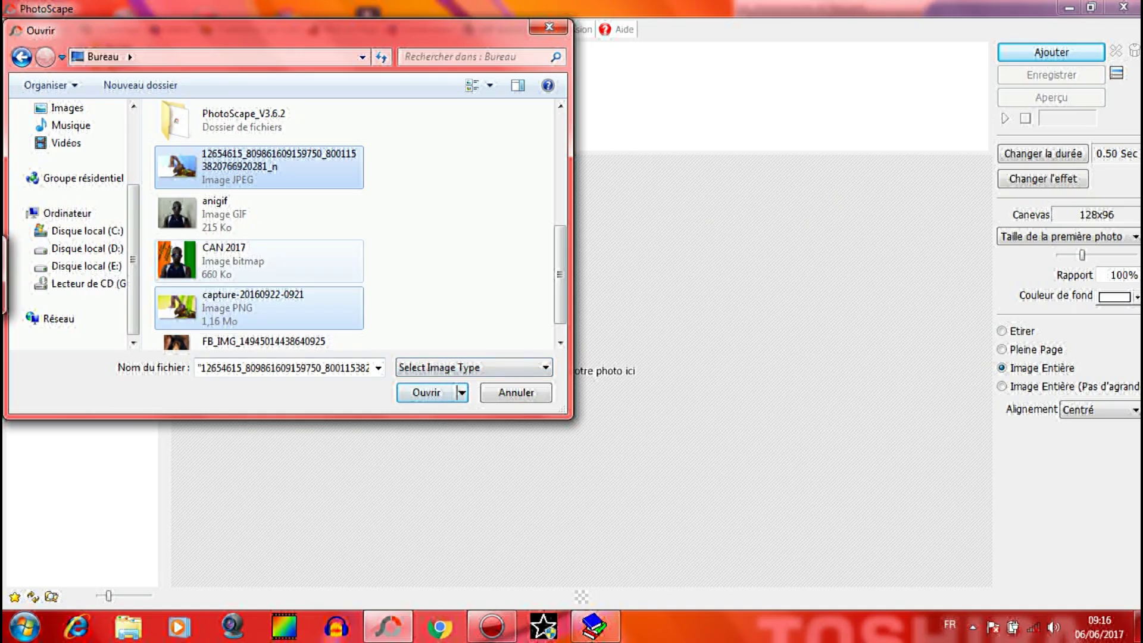
ctrl+click(259, 213)
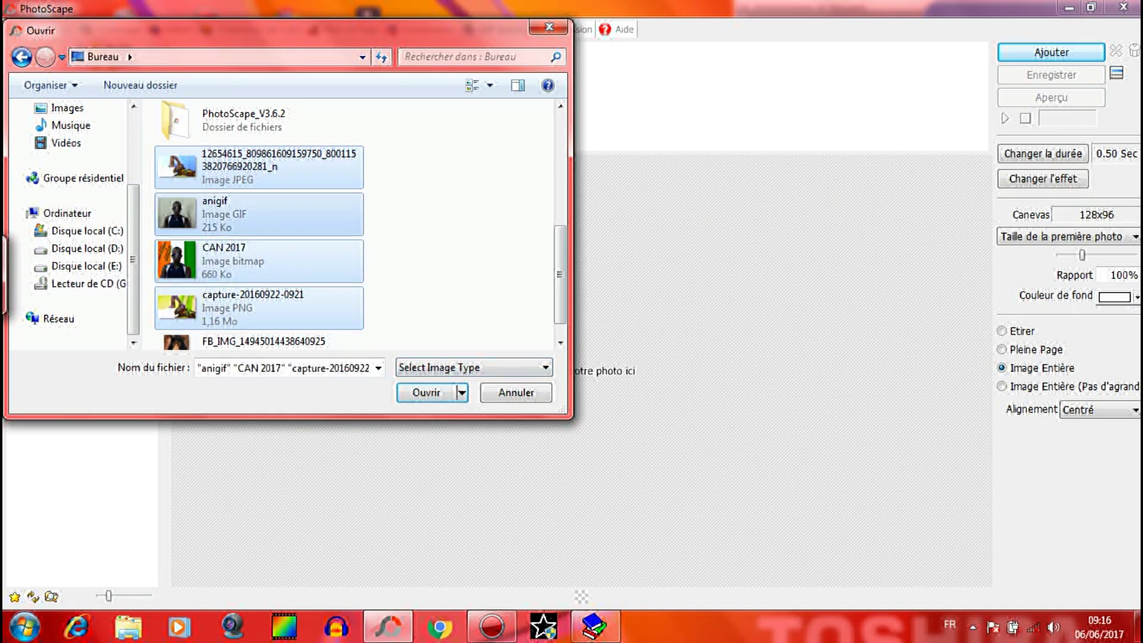
key(Return)
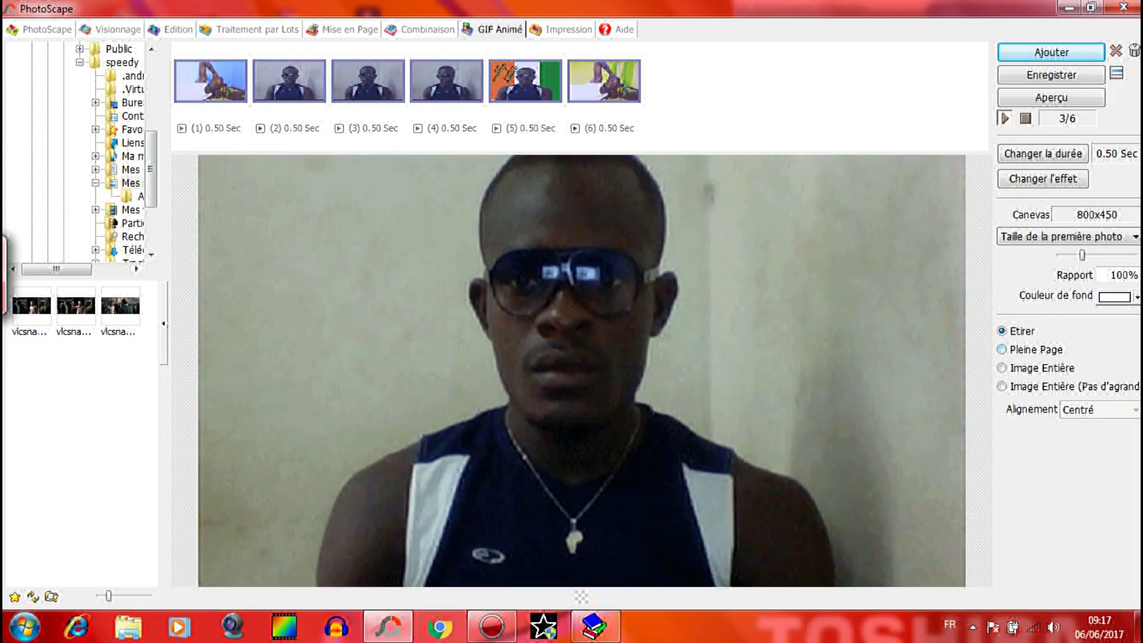
Step: Try the Pleine Page, Image Entière and non-enlarging fit modes on the frames, and settle on Image Entière
key(Down)
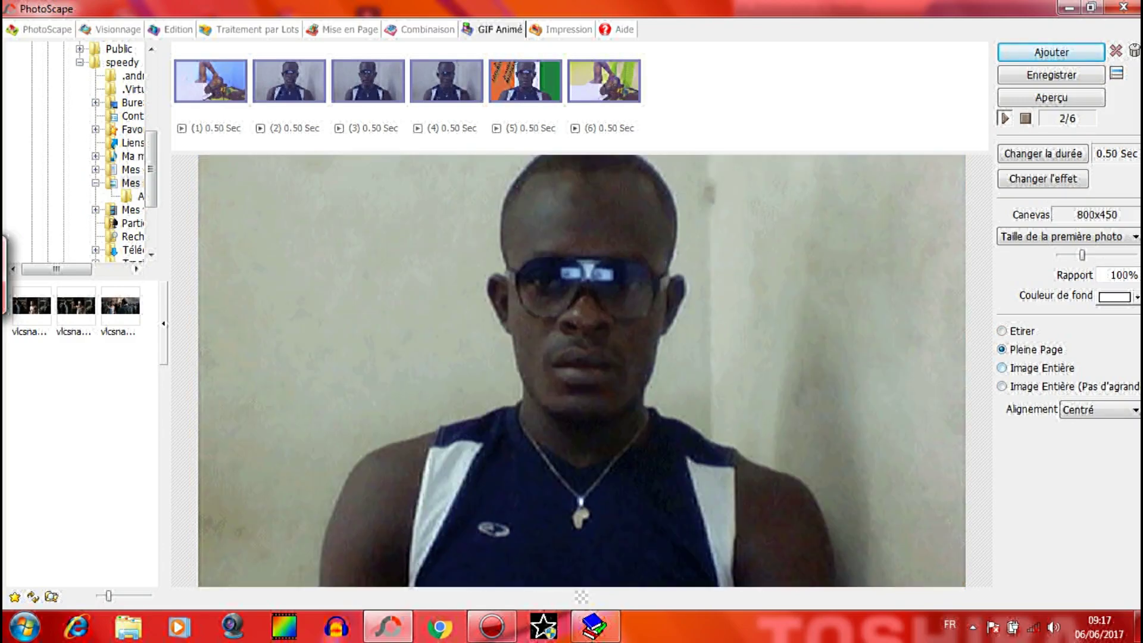
key(Down)
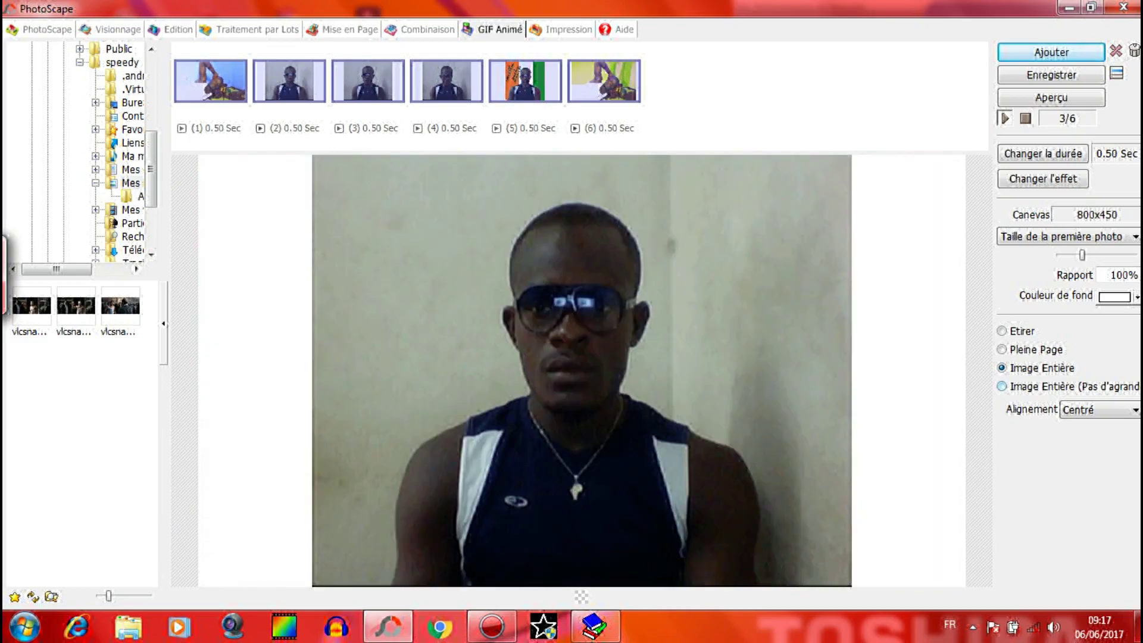
key(Down)
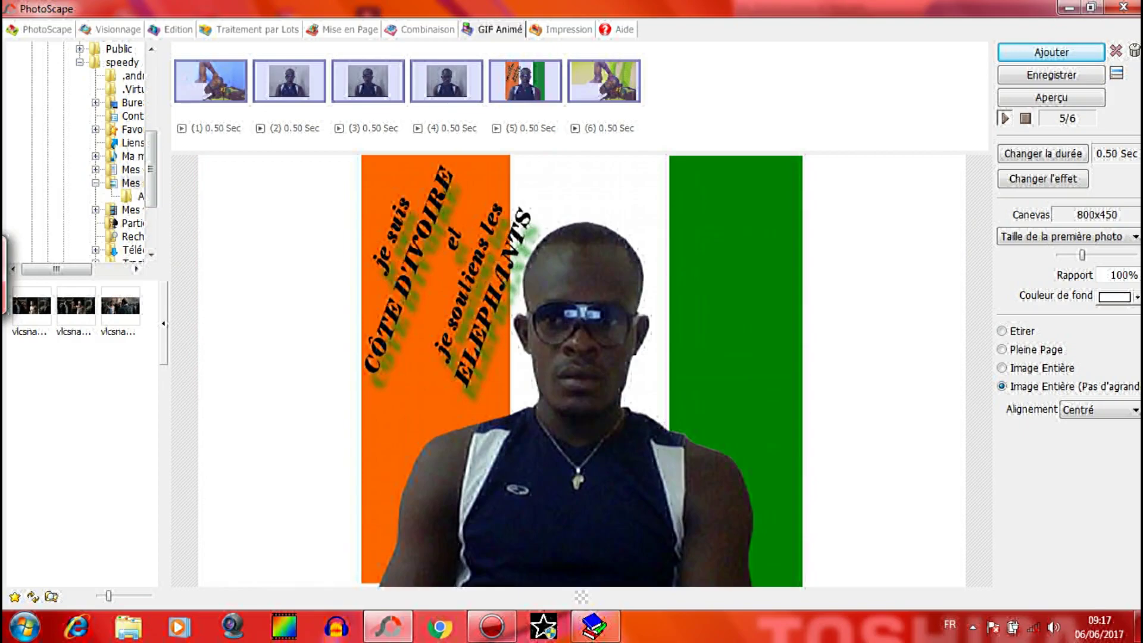
key(Up)
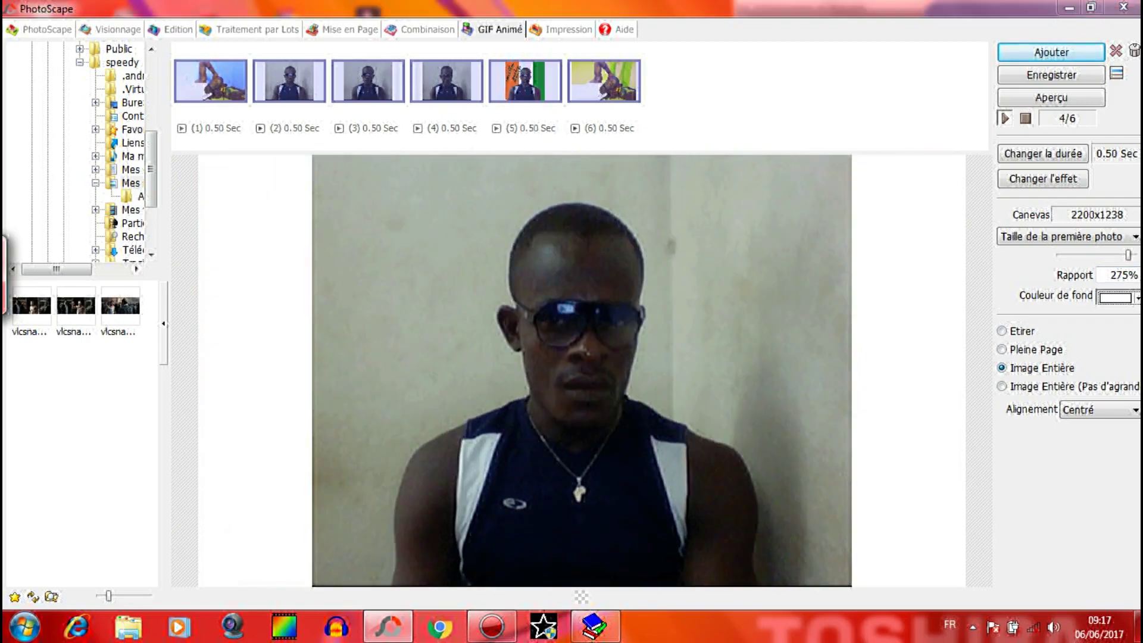
Step: Try blue as the animation's background colour, and settle on light green
click(1136, 296)
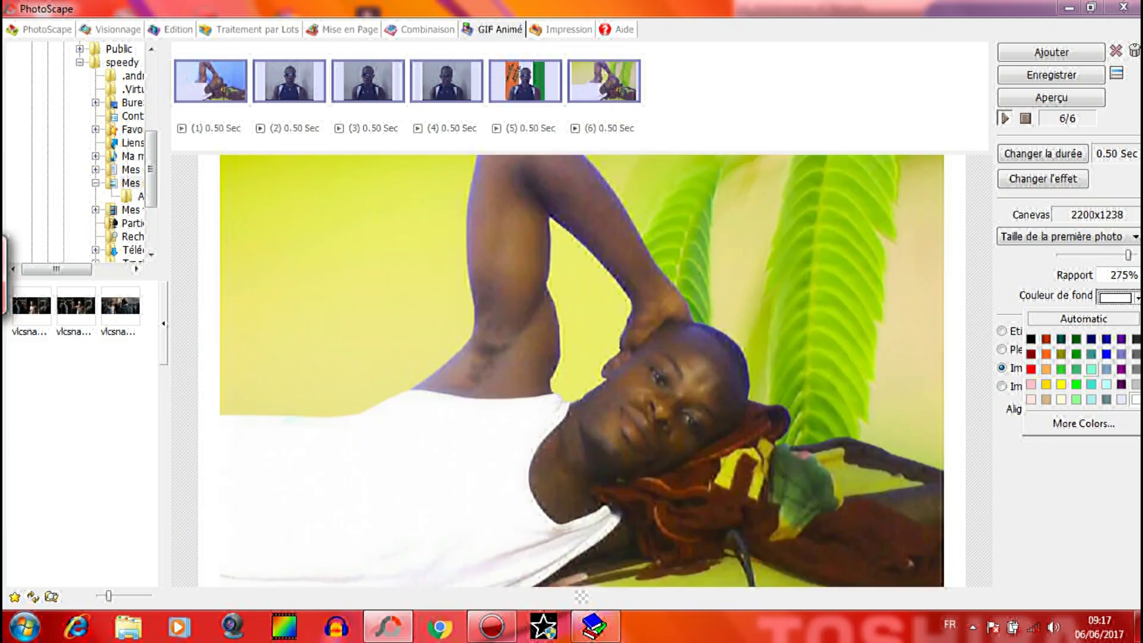
click(1106, 354)
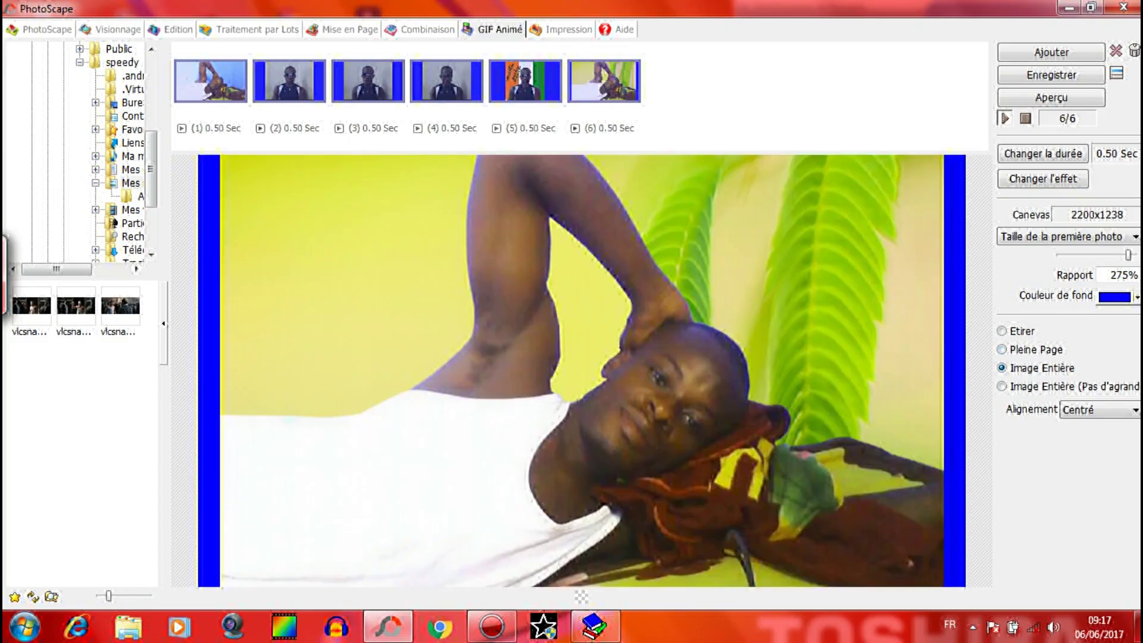
click(1137, 296)
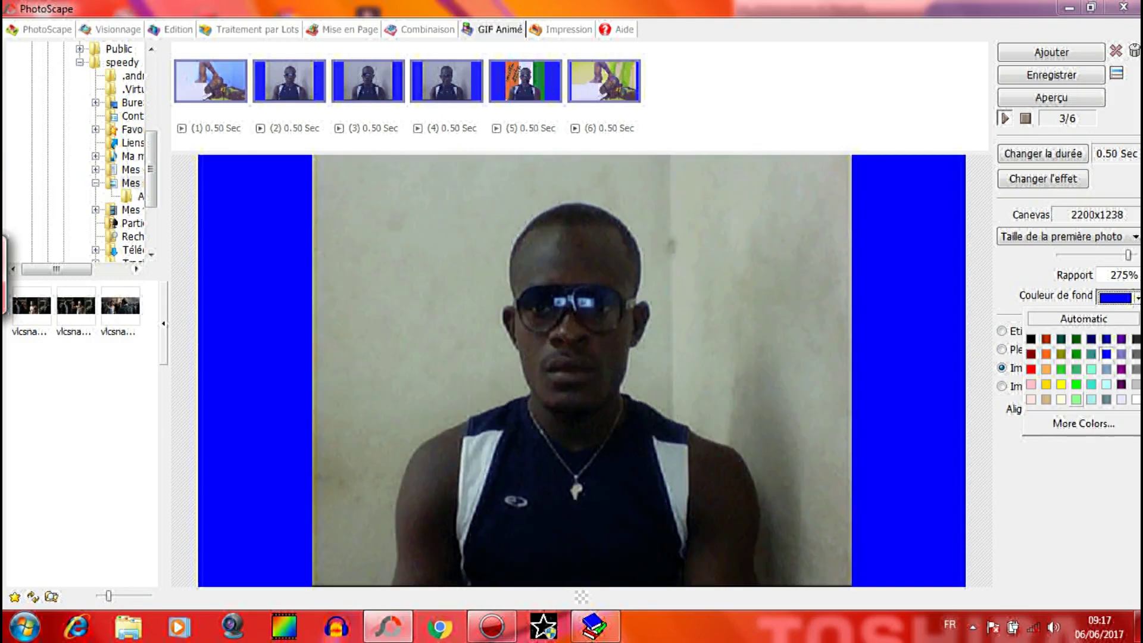
click(1076, 399)
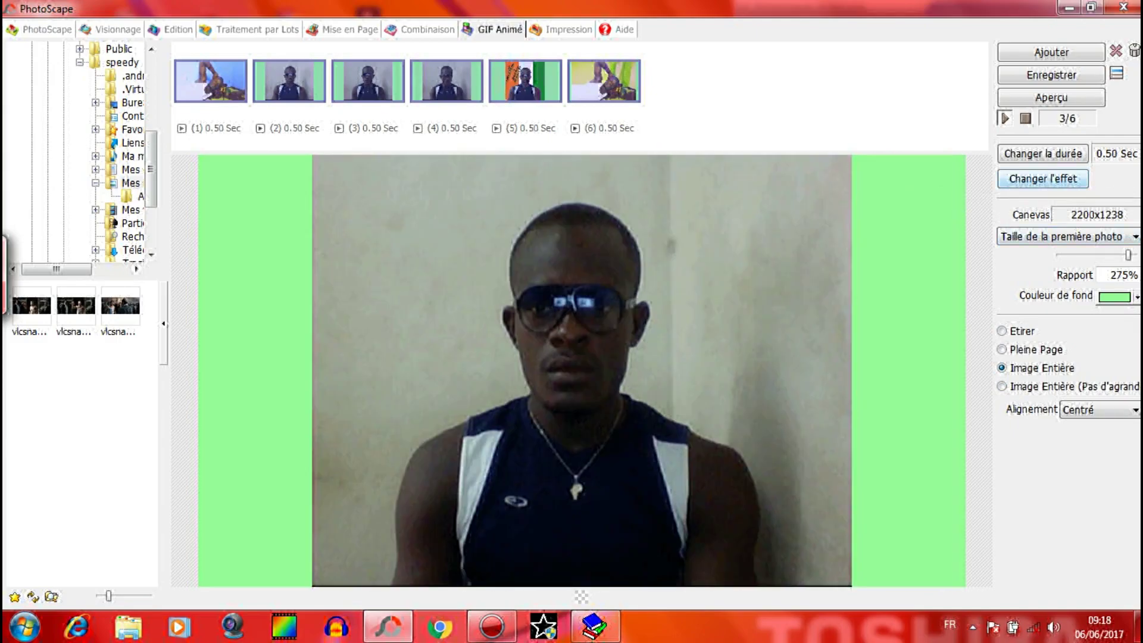
Step: Try the upward, downward and Fondu couleur de fond transitions on all frames, restore Pas d'Effet de Transition, and look through the alignment choices
click(1043, 178)
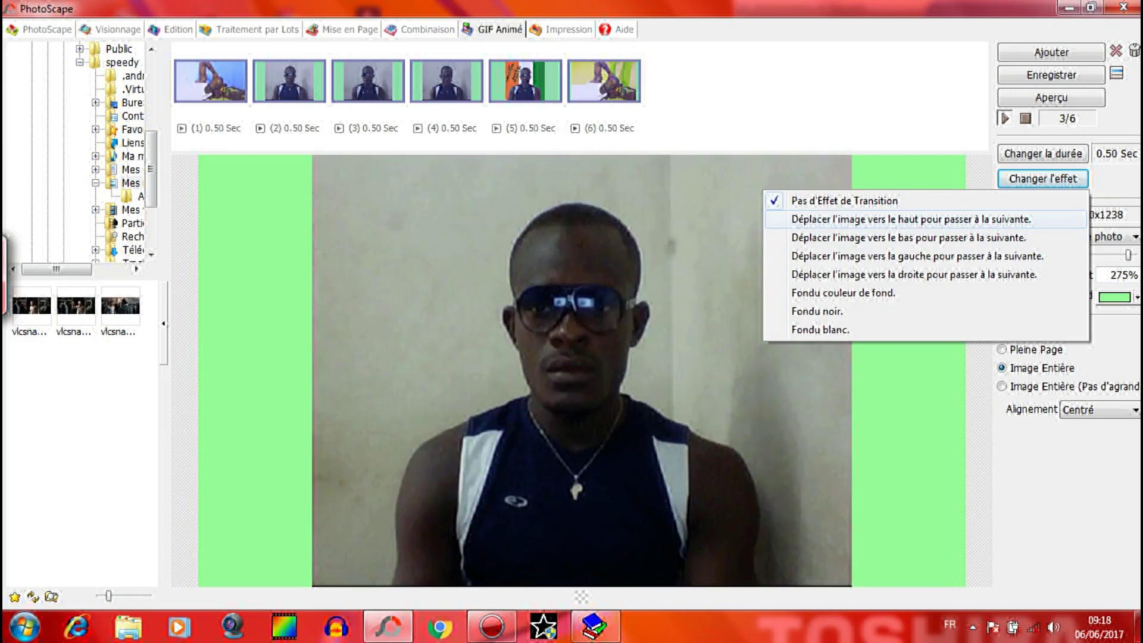
key(Return)
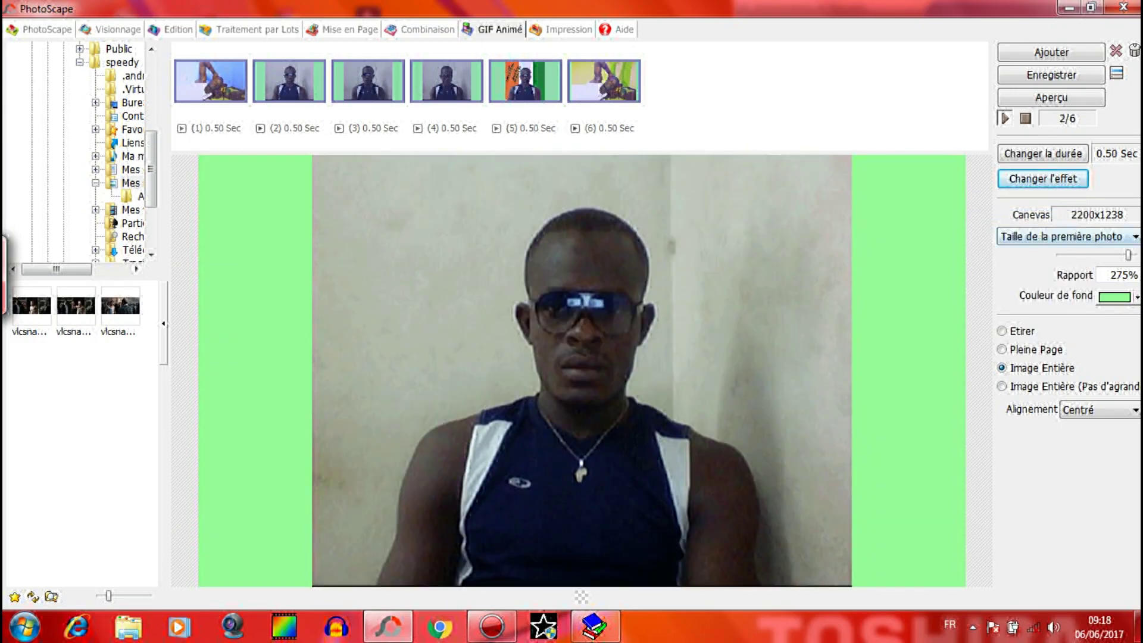
click(1069, 237)
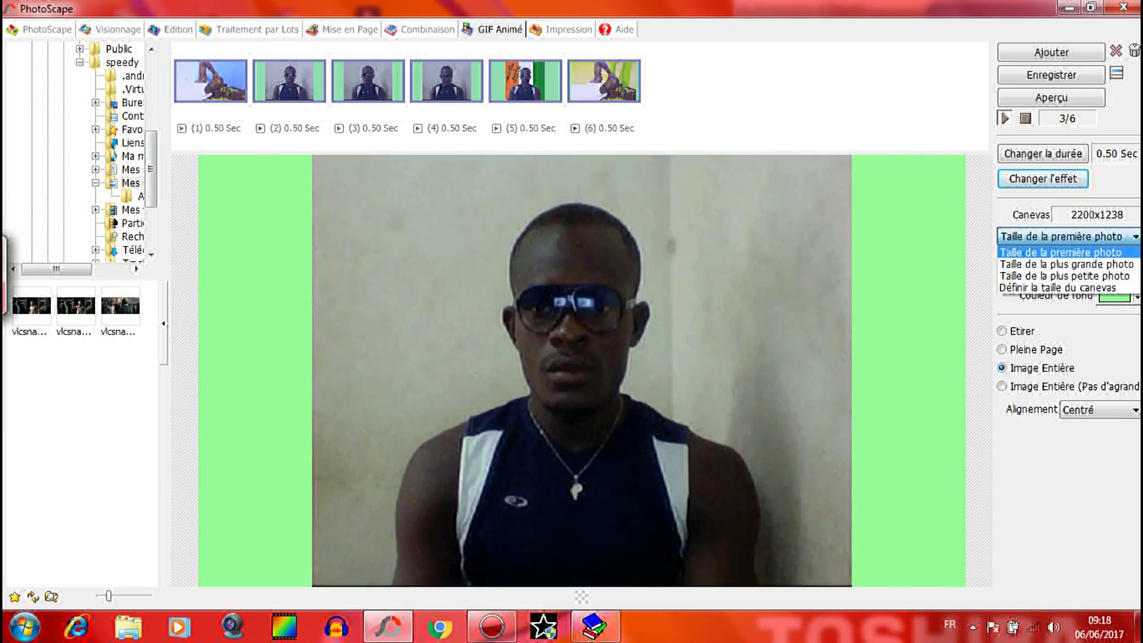
click(1043, 178)
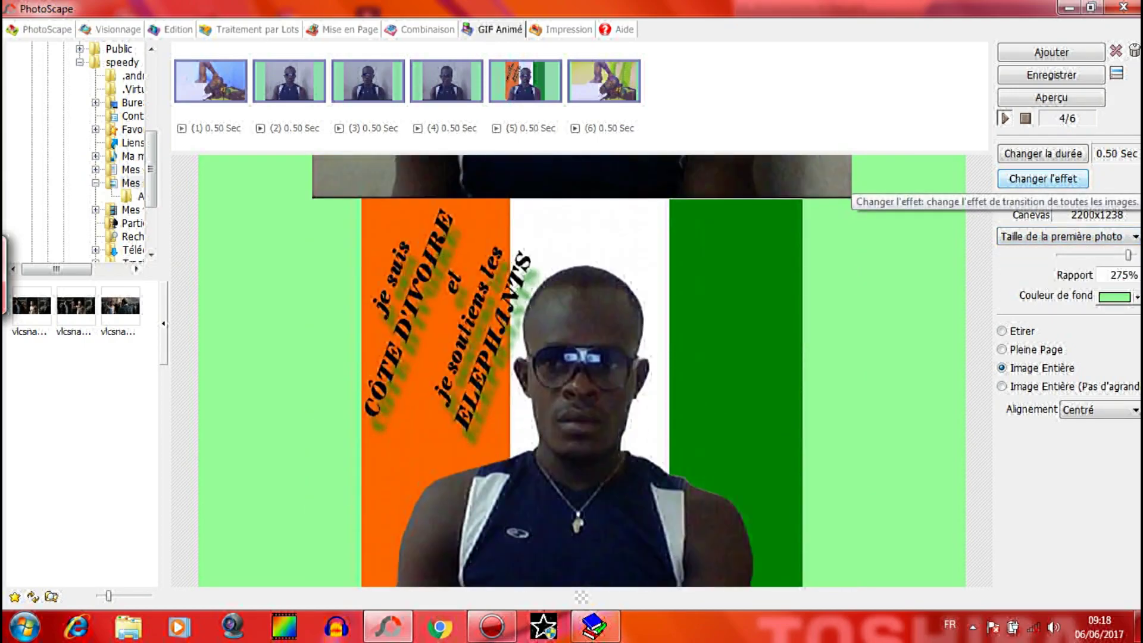
click(1043, 178)
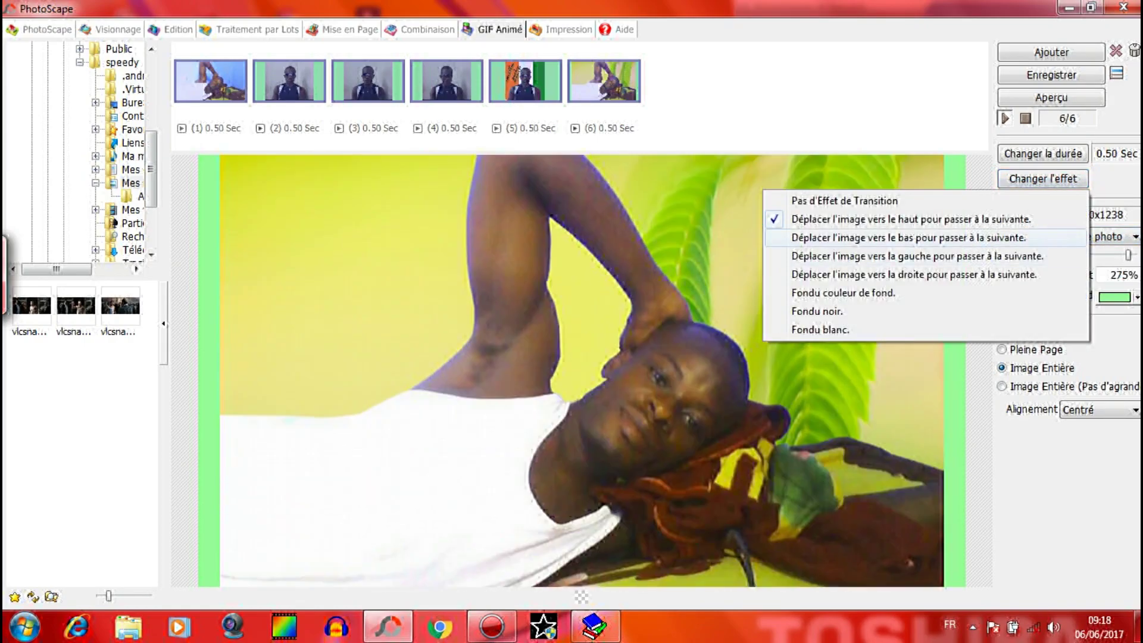
click(907, 238)
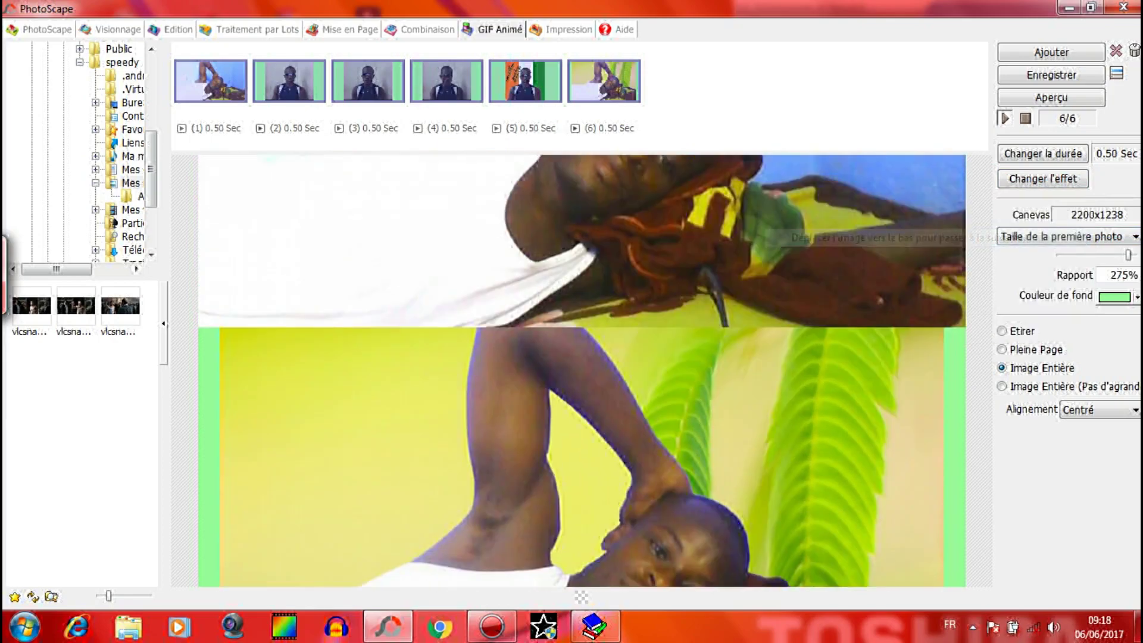
click(1043, 178)
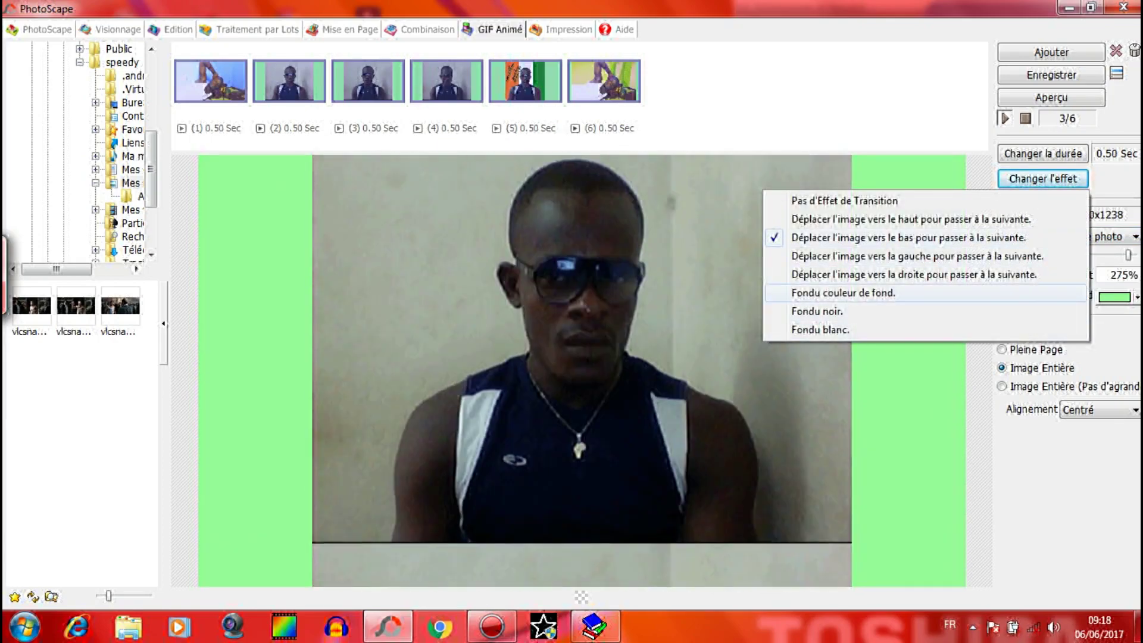
click(843, 293)
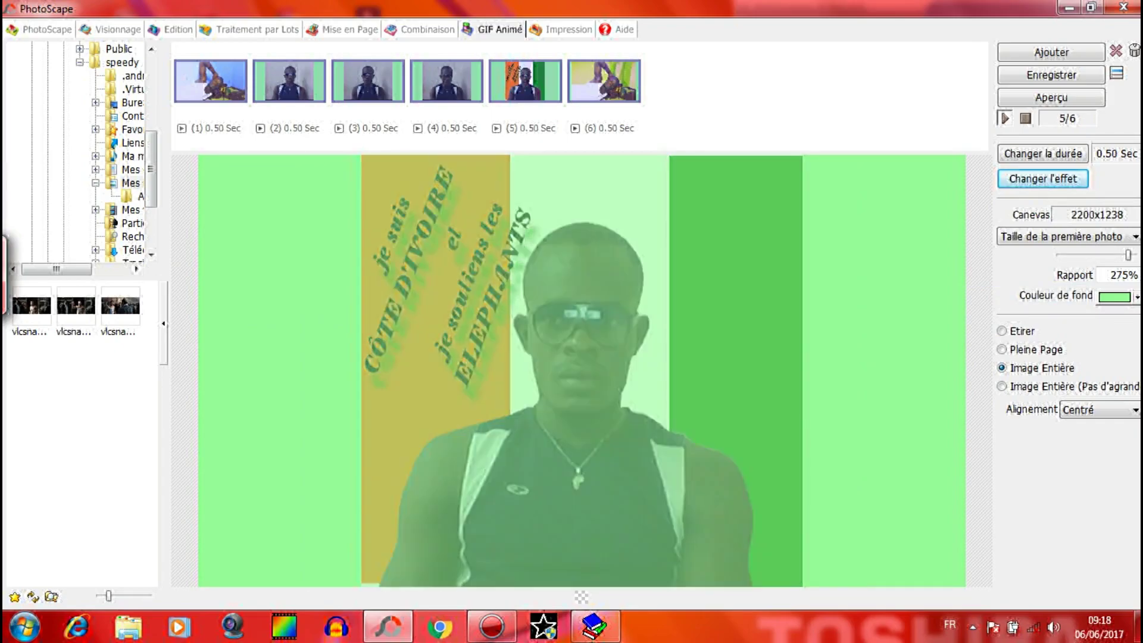
click(1043, 179)
click(844, 201)
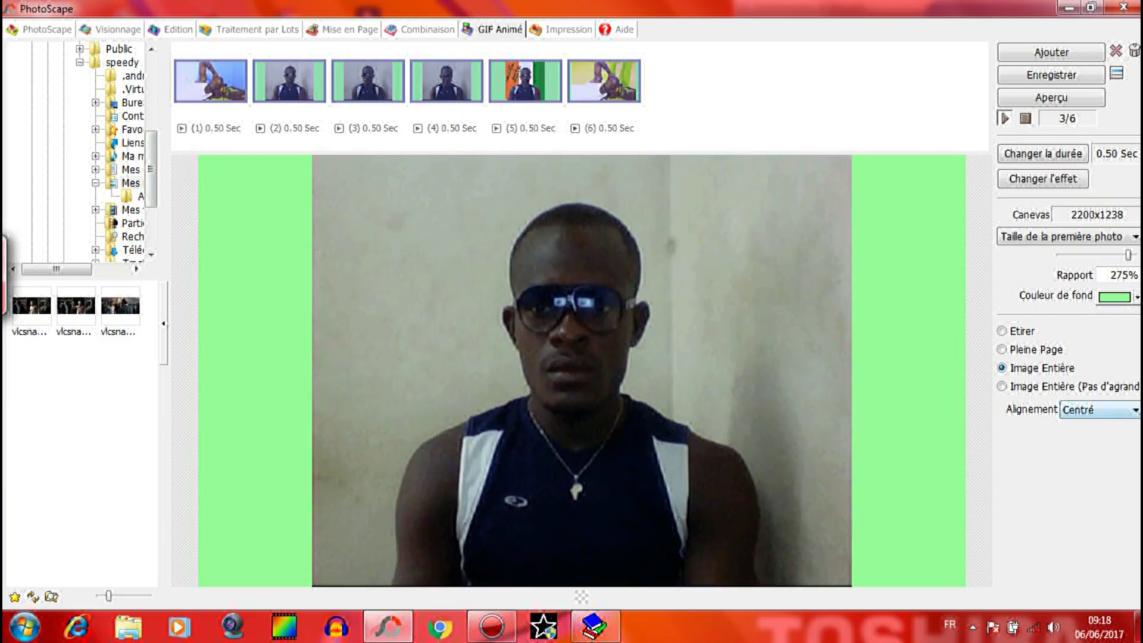
click(1100, 410)
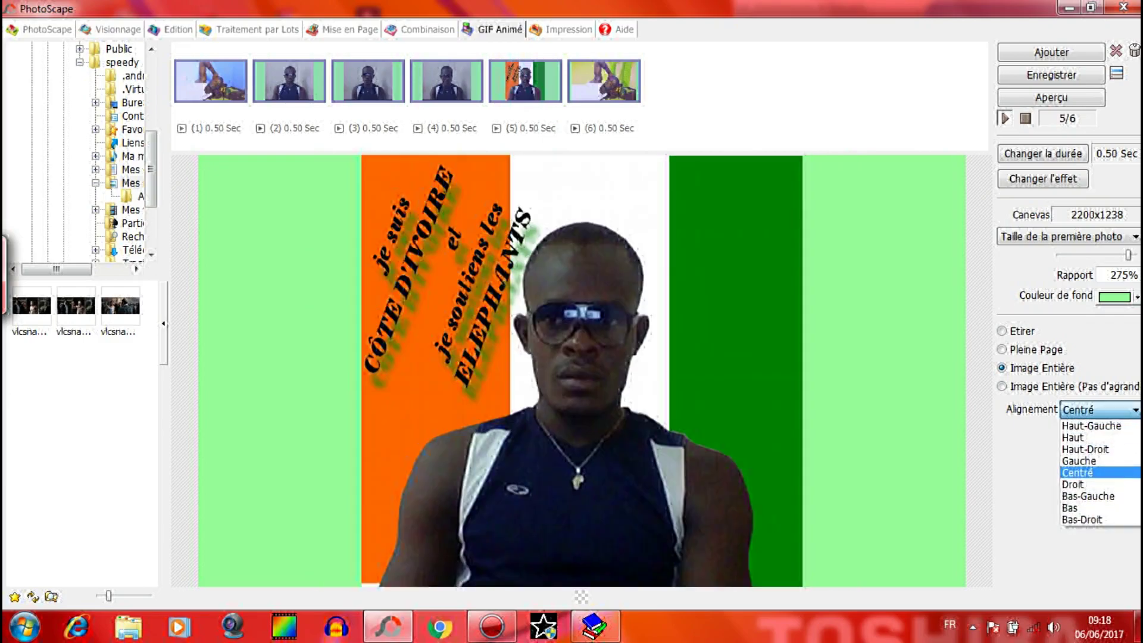
key(Escape)
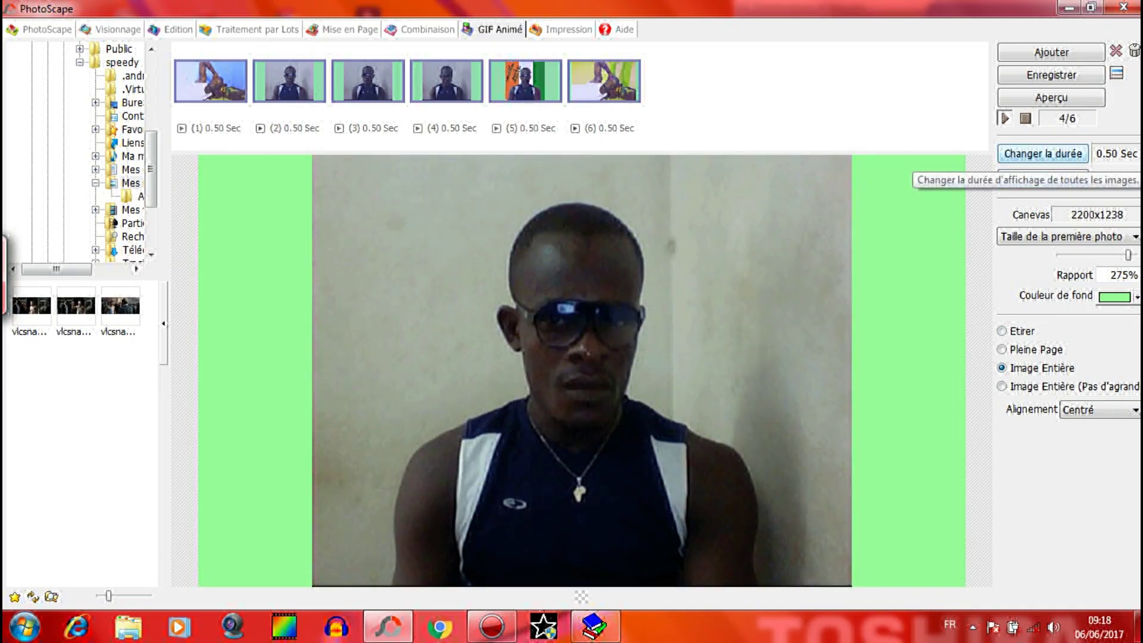
Step: Set the display duration of all frames to 35 hundredths of a second
click(1042, 154)
drag(608, 205, 1013, 220)
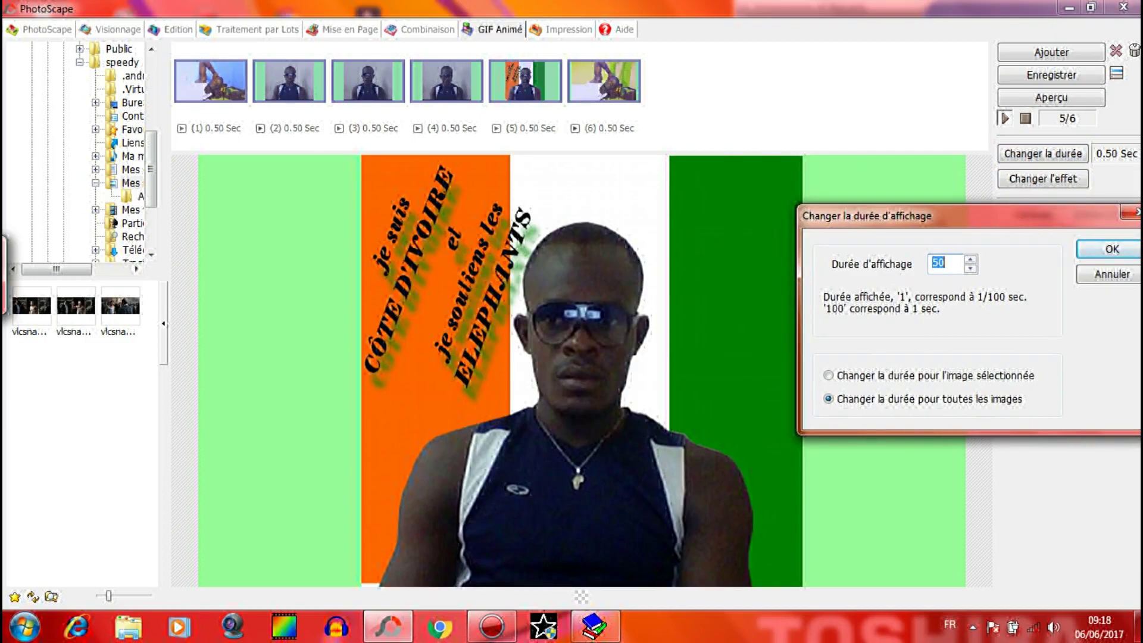
click(945, 263)
key(Down)
key(Down)
key(Down)
key(Down)
key(Down)
key(Down)
key(Down)
key(Down)
key(Down)
key(Up)
key(Return)
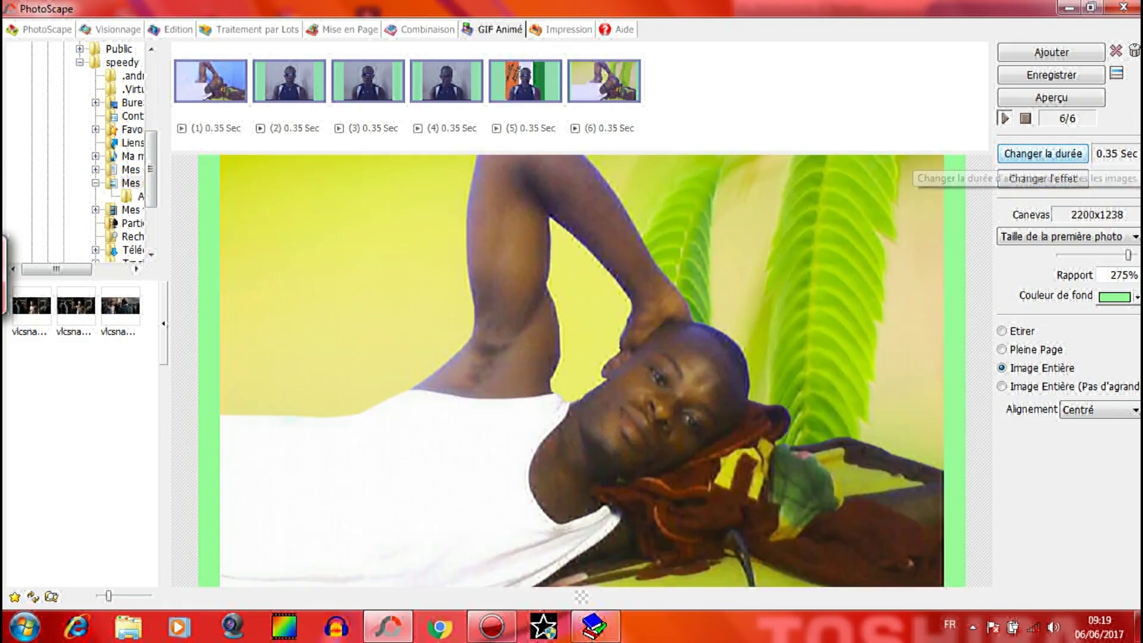
Step: Raise the display duration of all frames to 105 hundredths of a second
click(1042, 153)
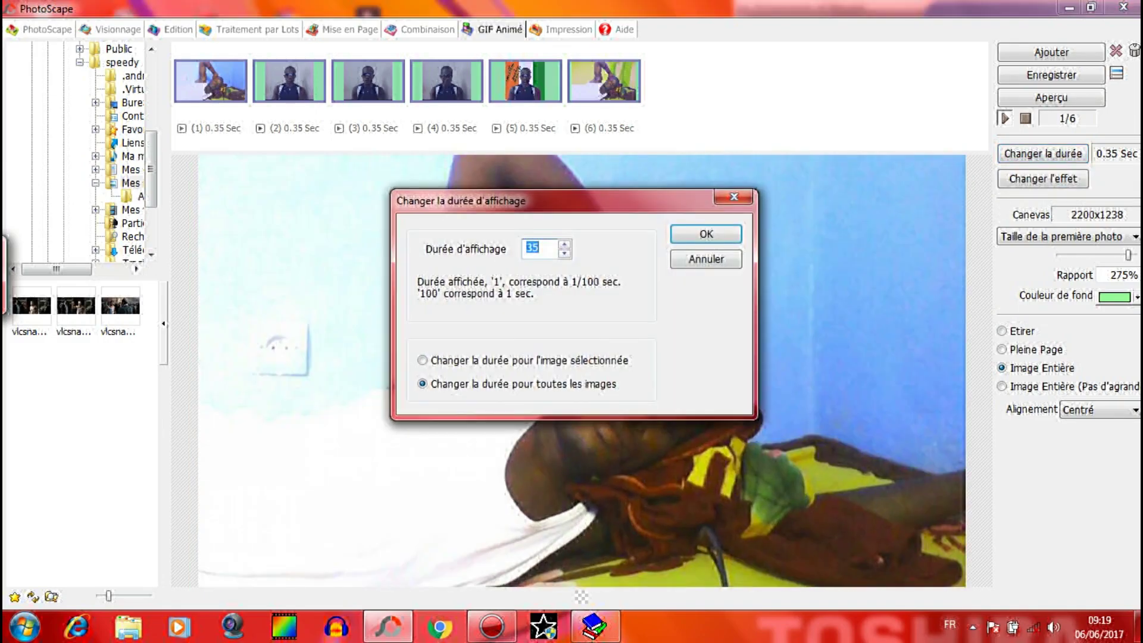
key(Up)
key(Up)
key(Up)
key(Up)
key(Up)
key(Up)
key(Up)
key(Up)
key(Up)
key(Up)
key(Up)
key(Up)
key(Up)
key(Up)
key(Up)
key(Up)
key(Up)
key(Return)
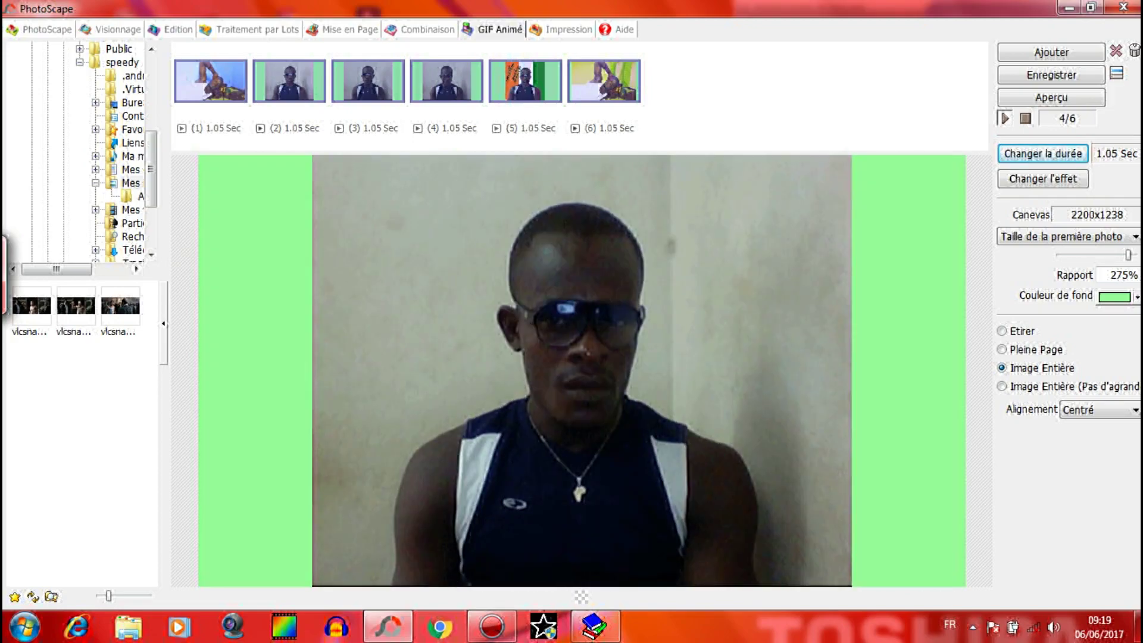
Step: Set the display duration of all frames to 50 hundredths of a second and review the last frame's available options
key(Return)
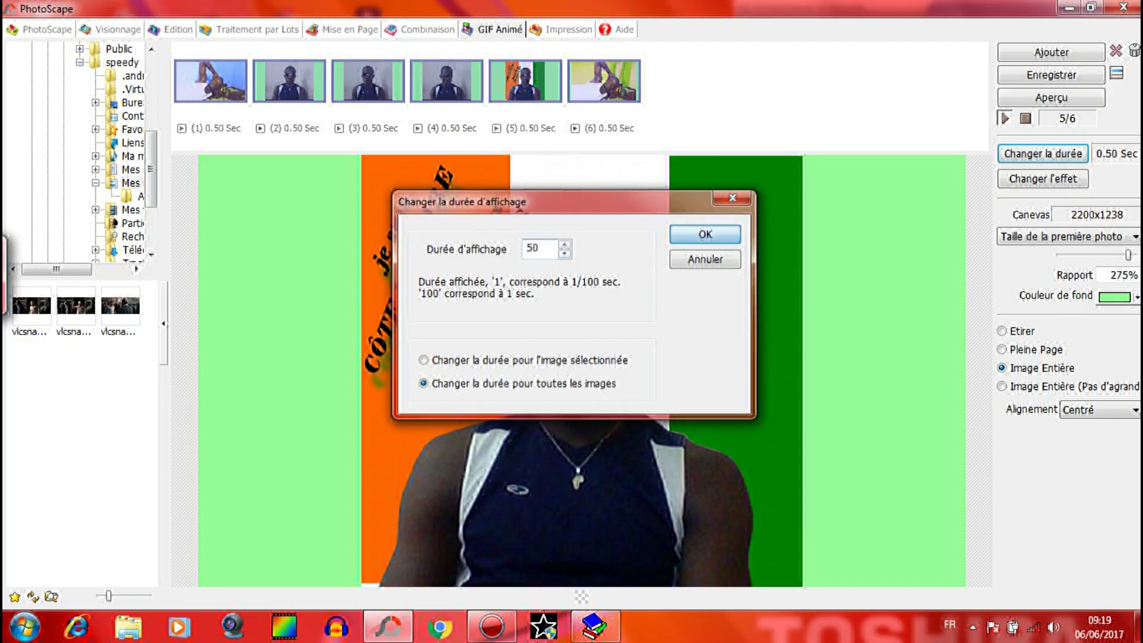
key(Return)
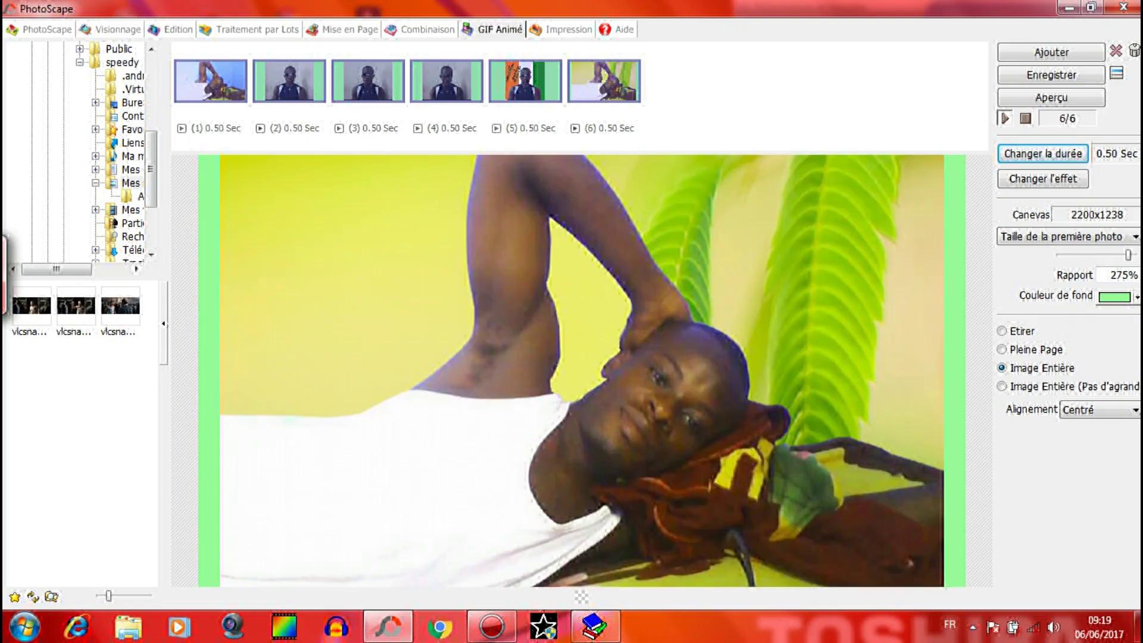
right_click(593, 78)
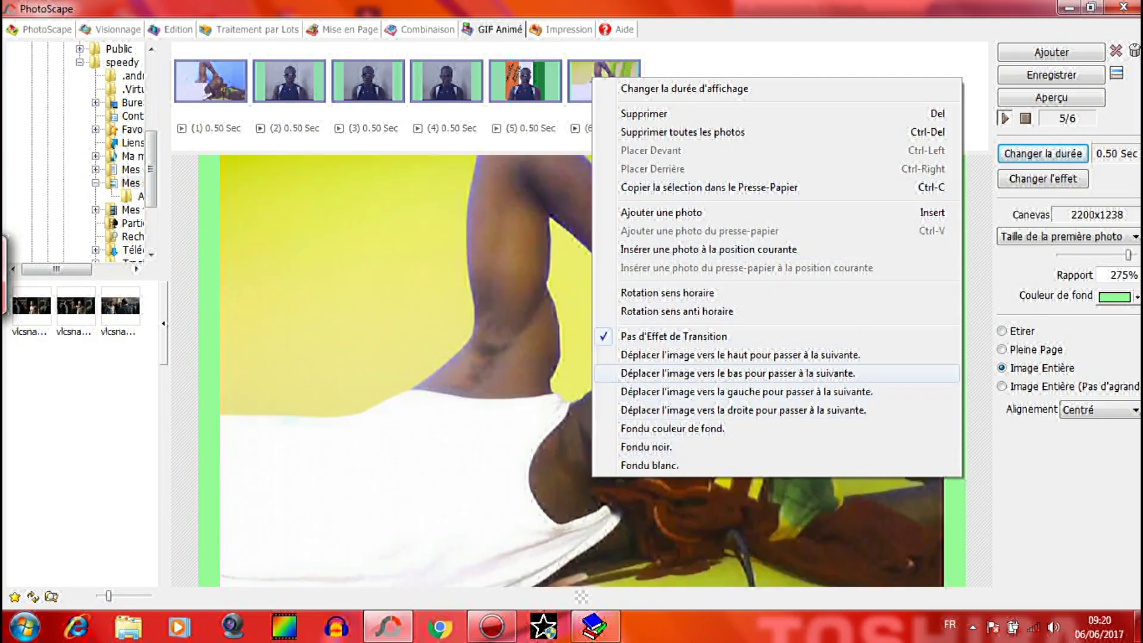
key(Escape)
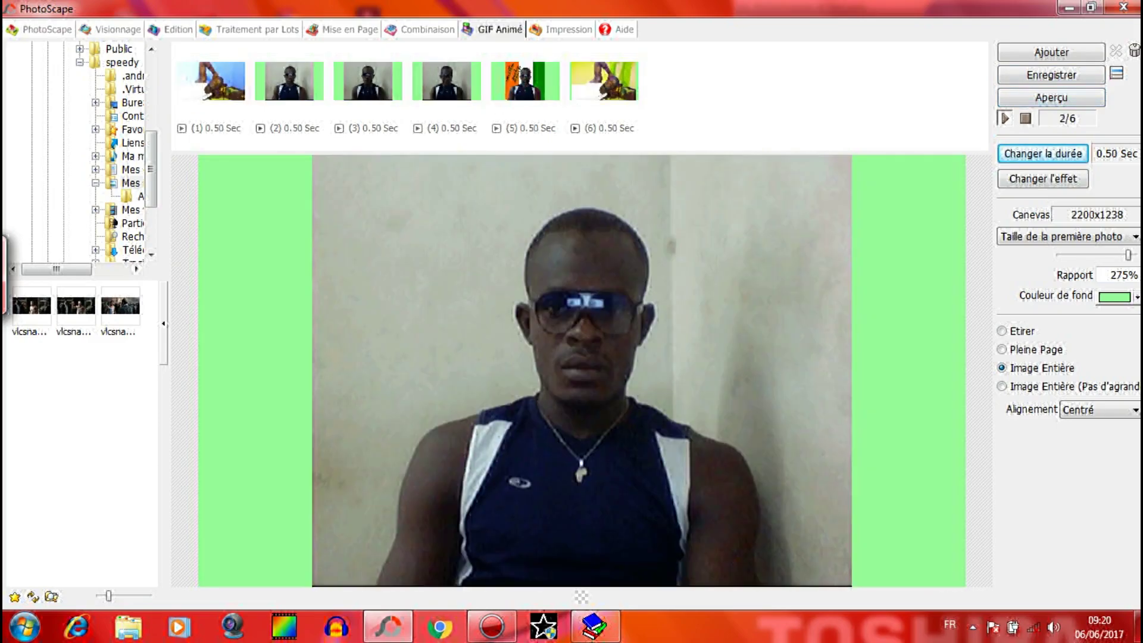
Step: Move the first frame, the reclining photo with the blue wall, to fifth position just before the last frame
drag(603, 82, 408, 83)
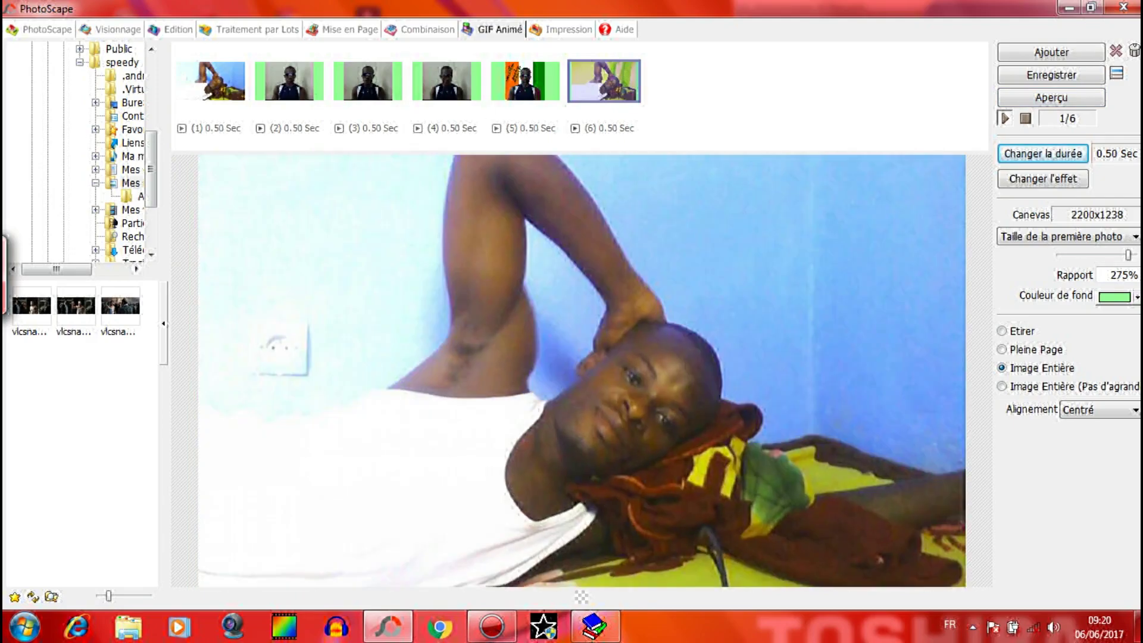
click(210, 81)
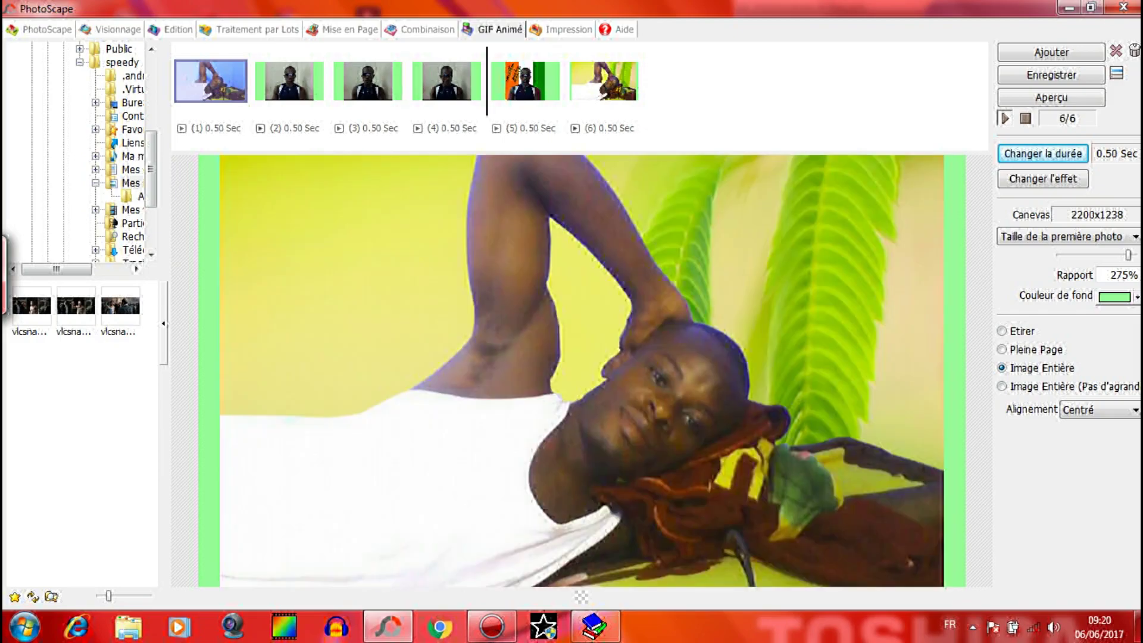
drag(486, 82, 486, 82)
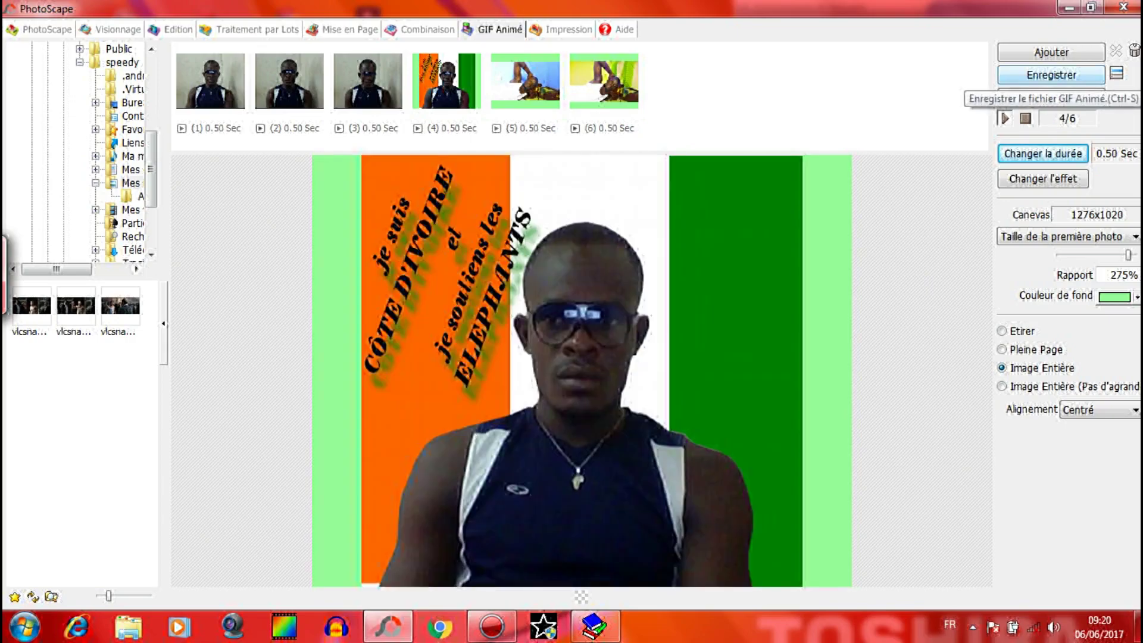
click(1051, 74)
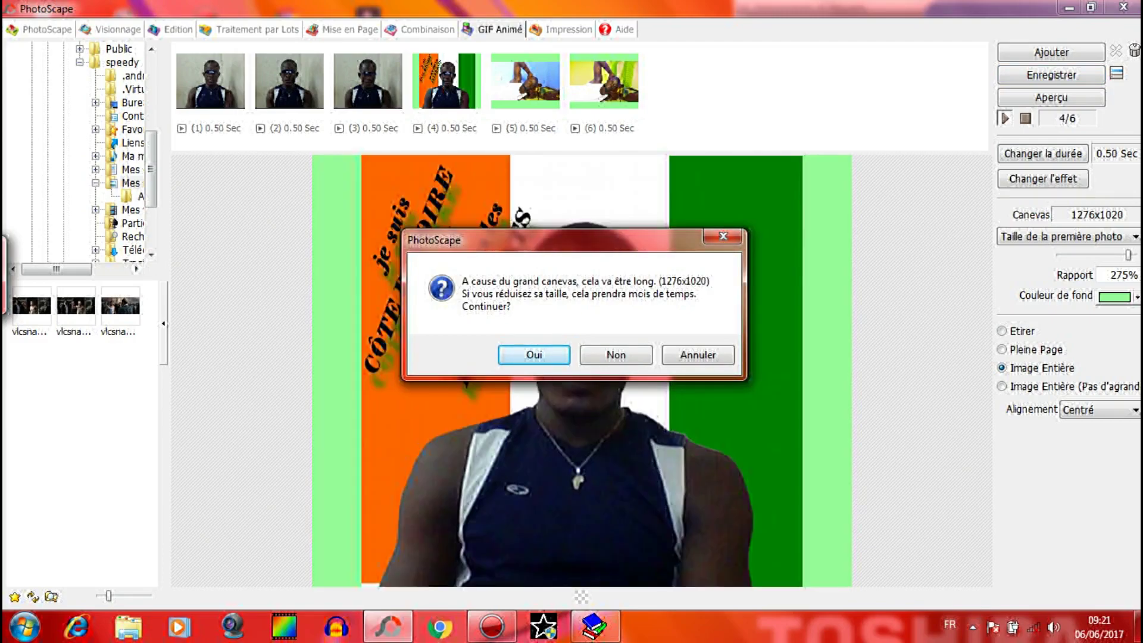
click(723, 236)
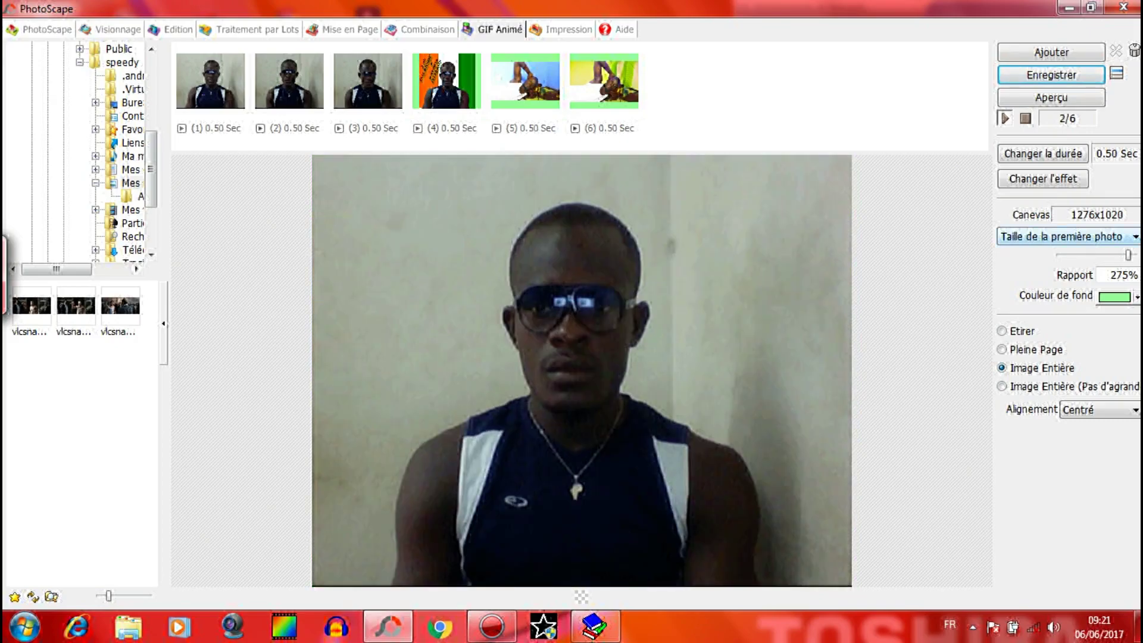
click(1065, 236)
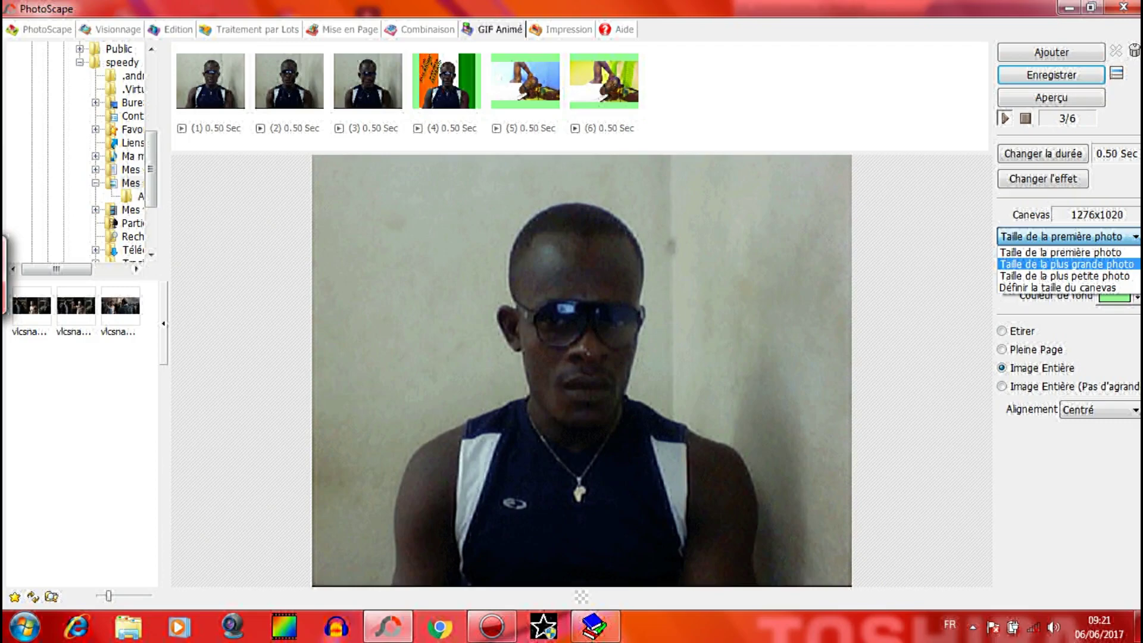
key(Escape)
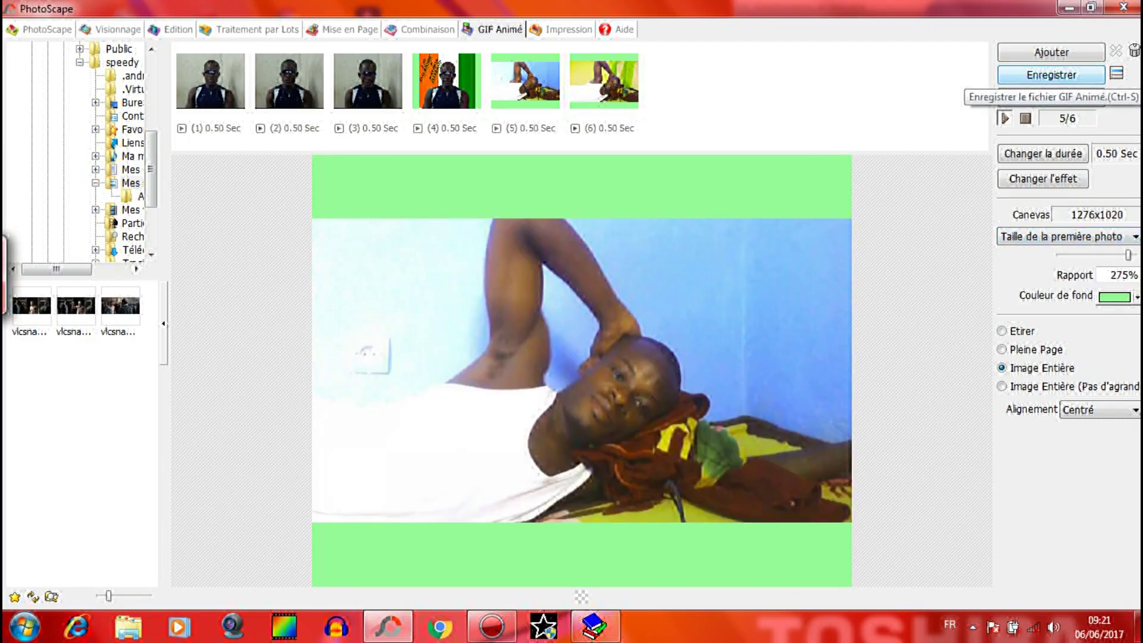
Step: Save the animation as the GIF file anigif in the Bureau folder, keeping the 1276x1020 canvas
click(1051, 74)
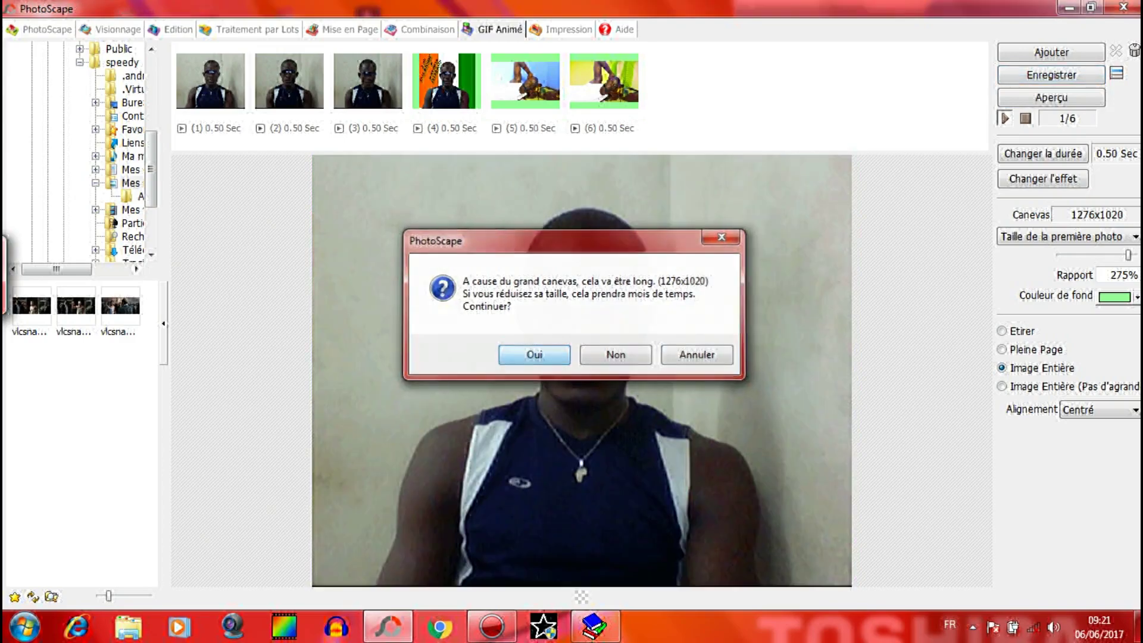
key(Return)
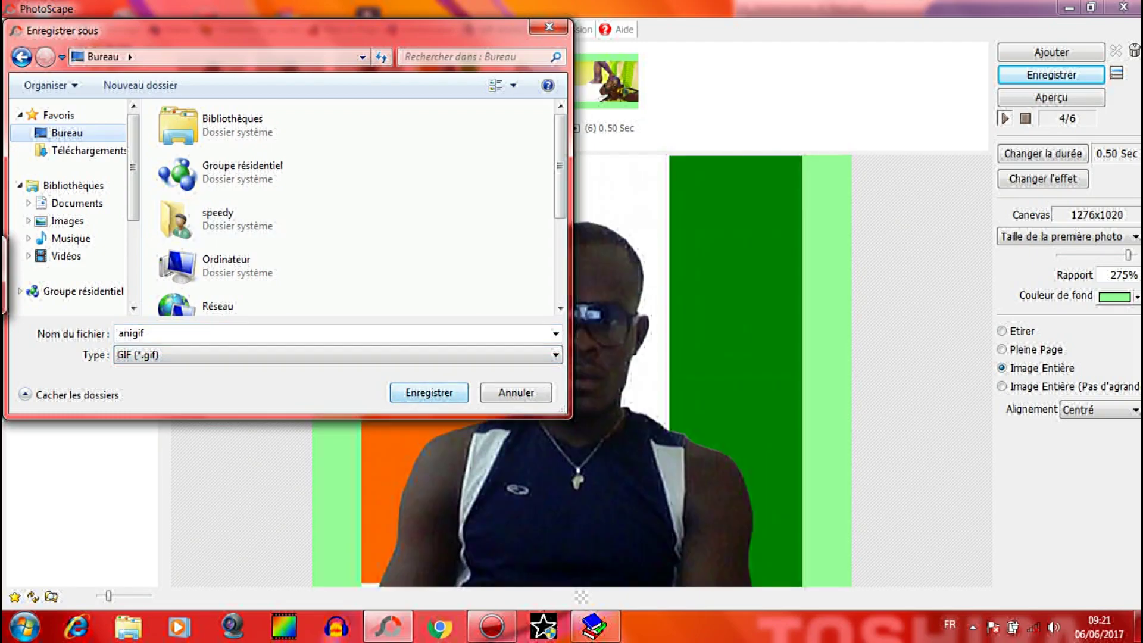
key(Return)
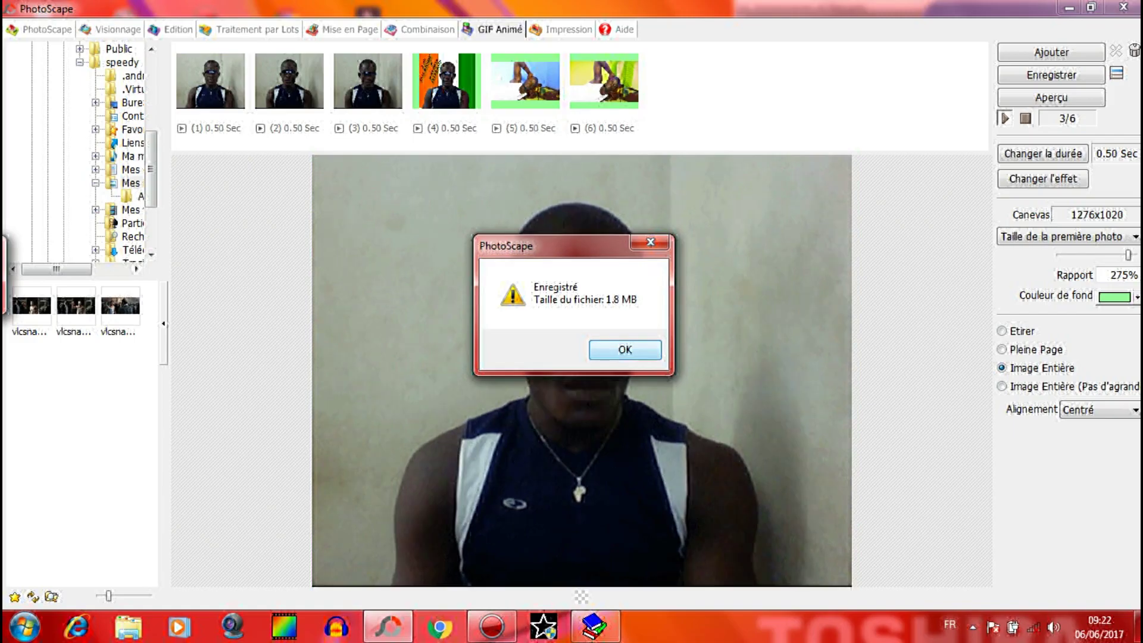
key(Return)
Step: Open anigif from the desktop in Internet Explorer, dismiss the browser setup, watch the animation in a maximized window and close it
click(1069, 7)
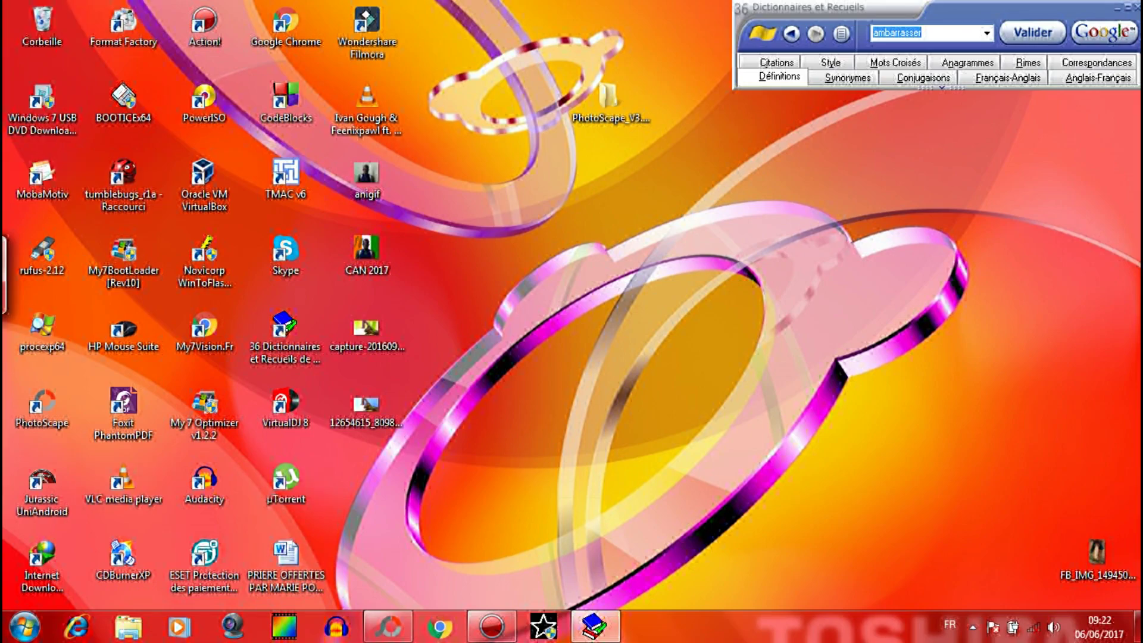
click(366, 177)
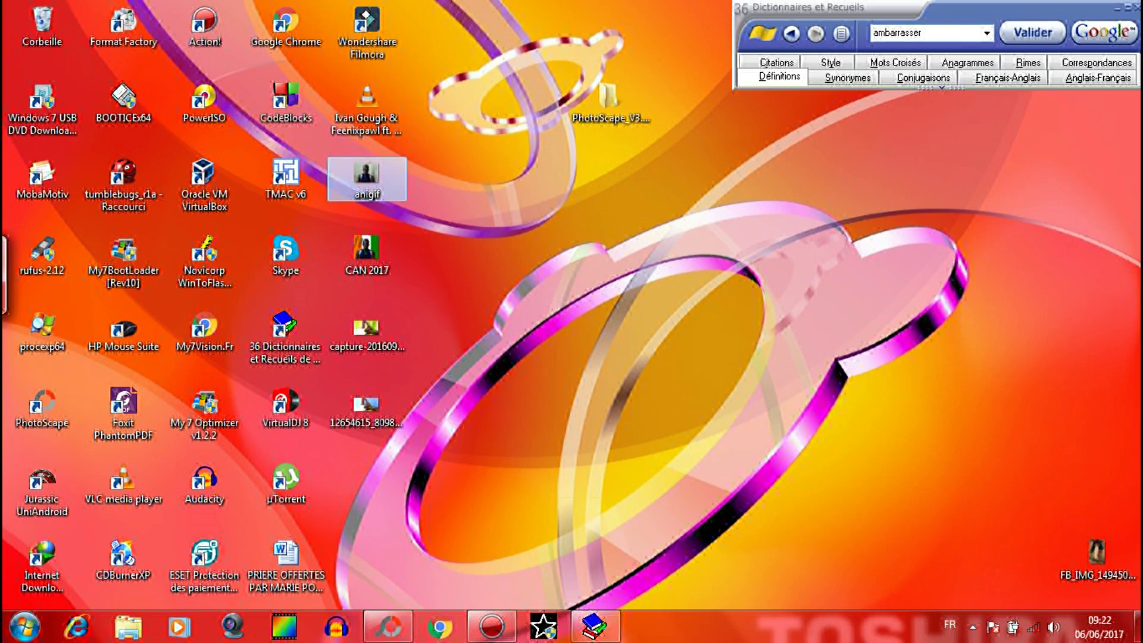
key(Return)
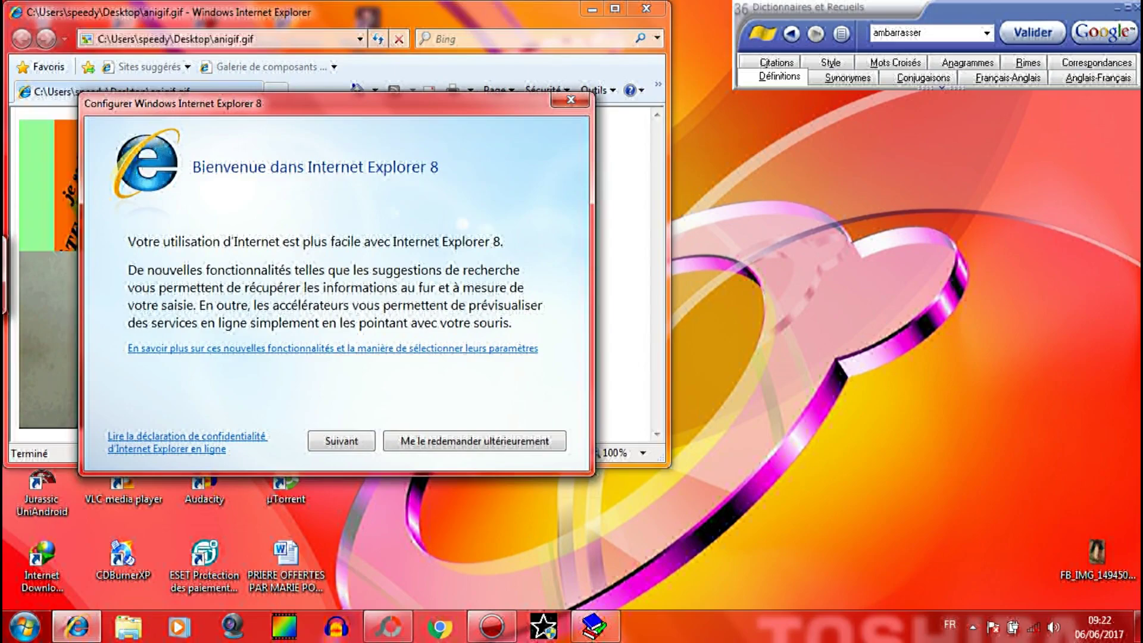
key(Escape)
key(super+Up)
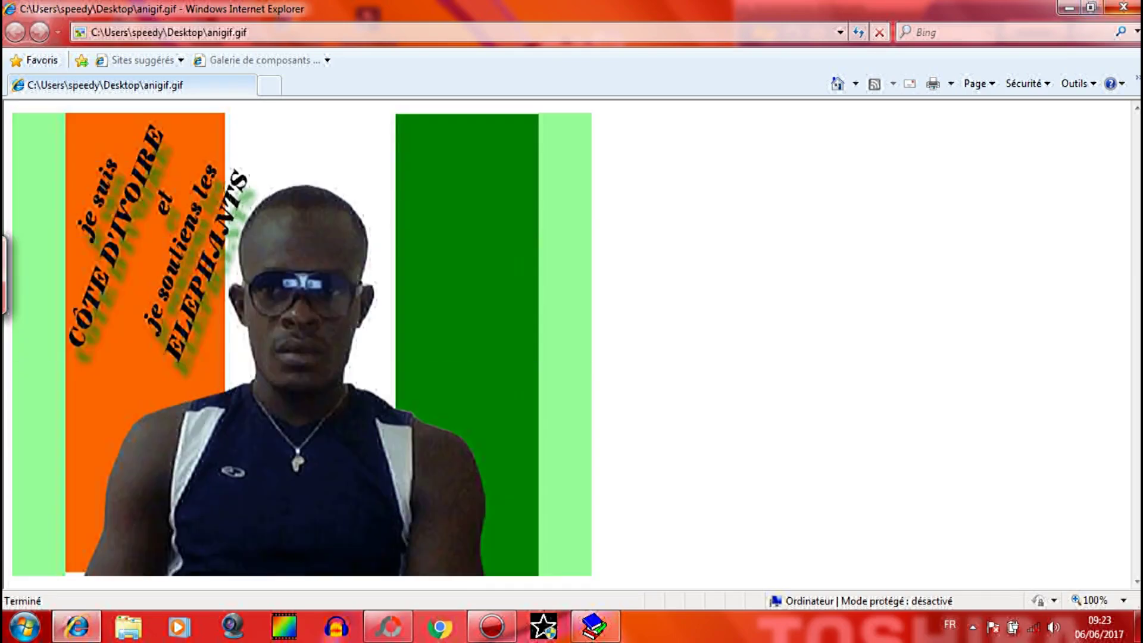
click(1123, 7)
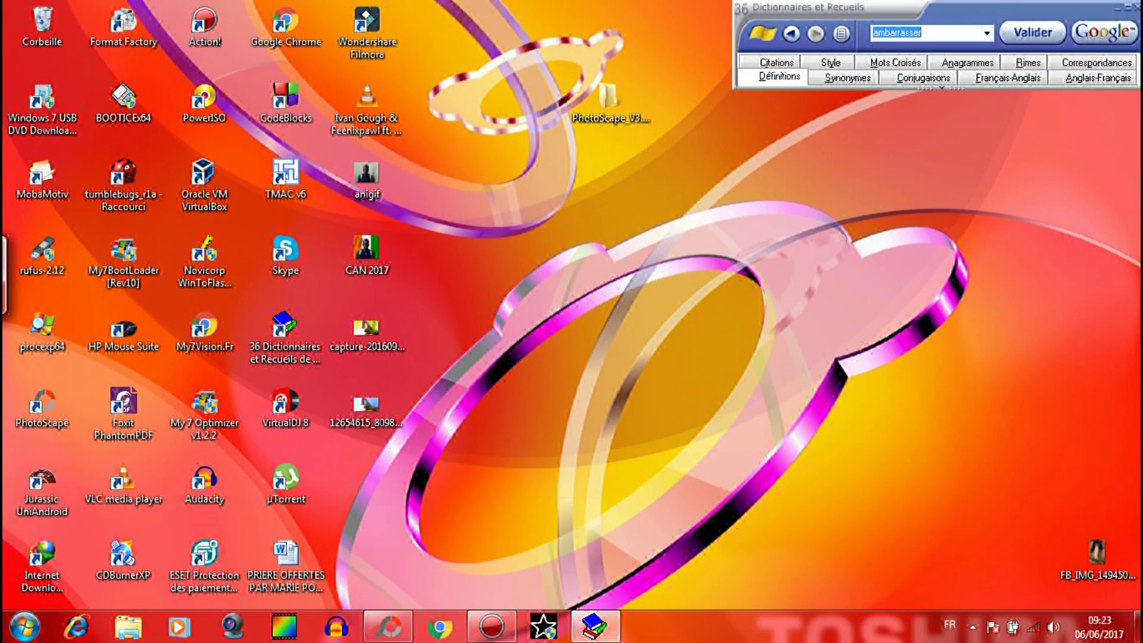
Step: Switch back to PhotoScape and close it to return to the desktop
click(387, 626)
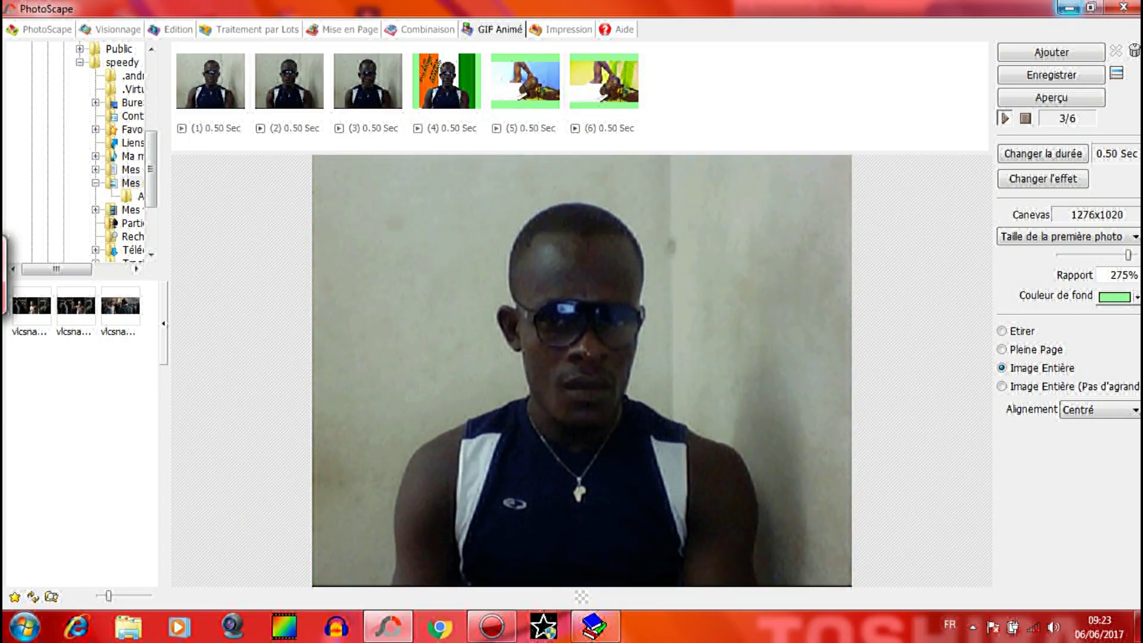
key(super+d)
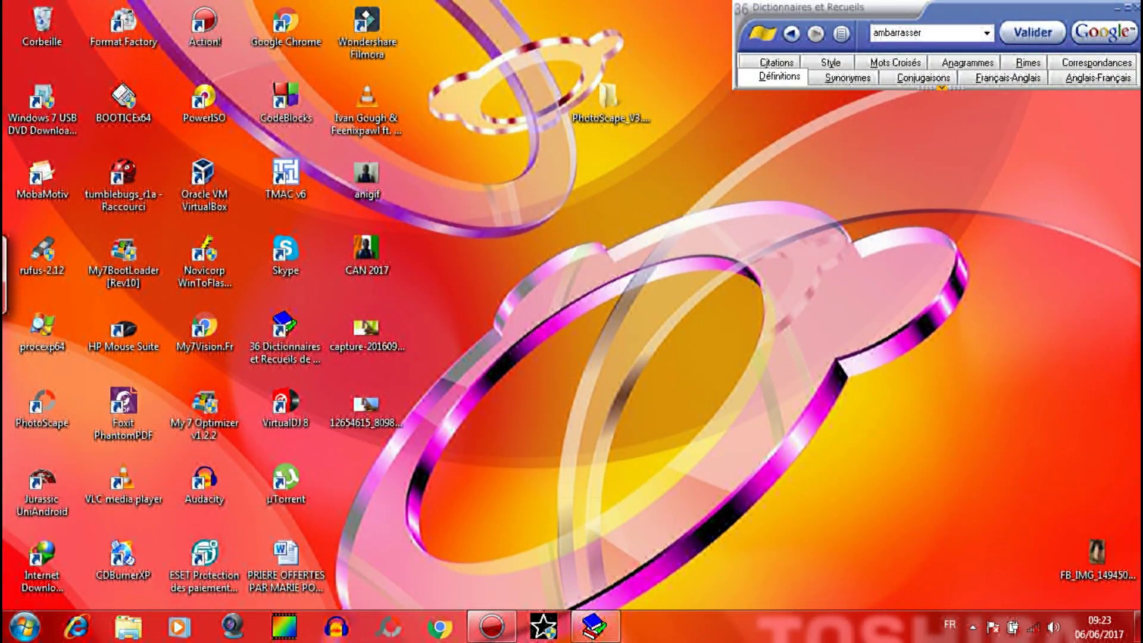